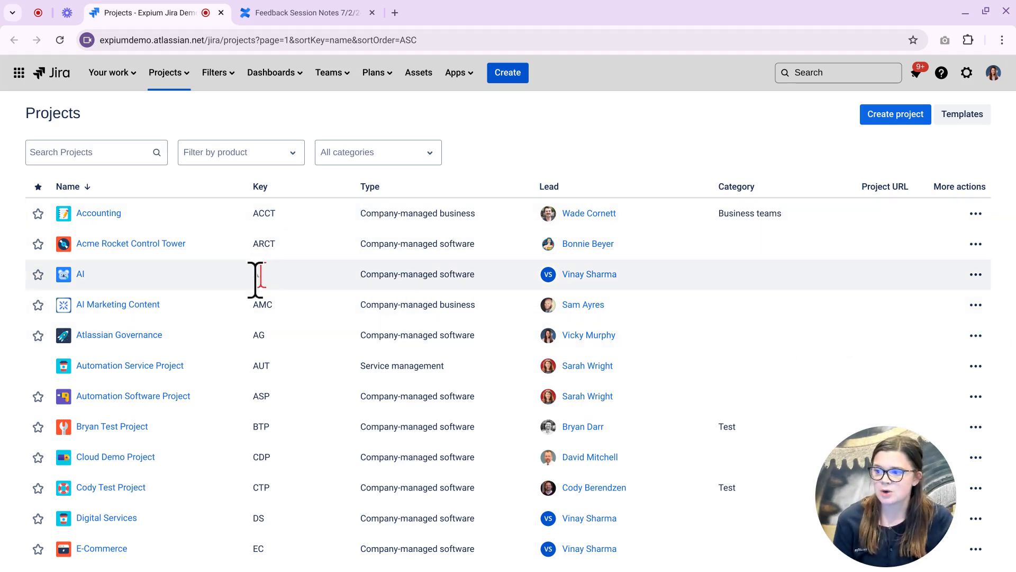
Open the Enterprise Analytics Center project to its All ideas list of 15 ideas.
{"action": "scroll", "coordinate": [448, 471], "scroll_direction": "down", "scroll_amount": 2}
{"action": "scroll", "coordinate": [445, 458], "scroll_direction": "down", "scroll_amount": 3}
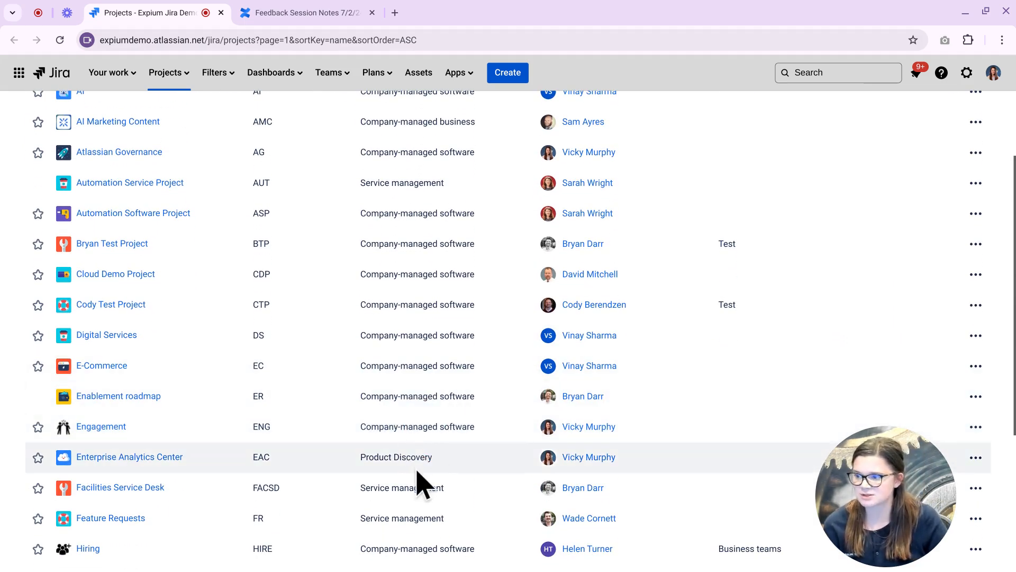
{"action": "left_click", "coordinate": [150, 457]}
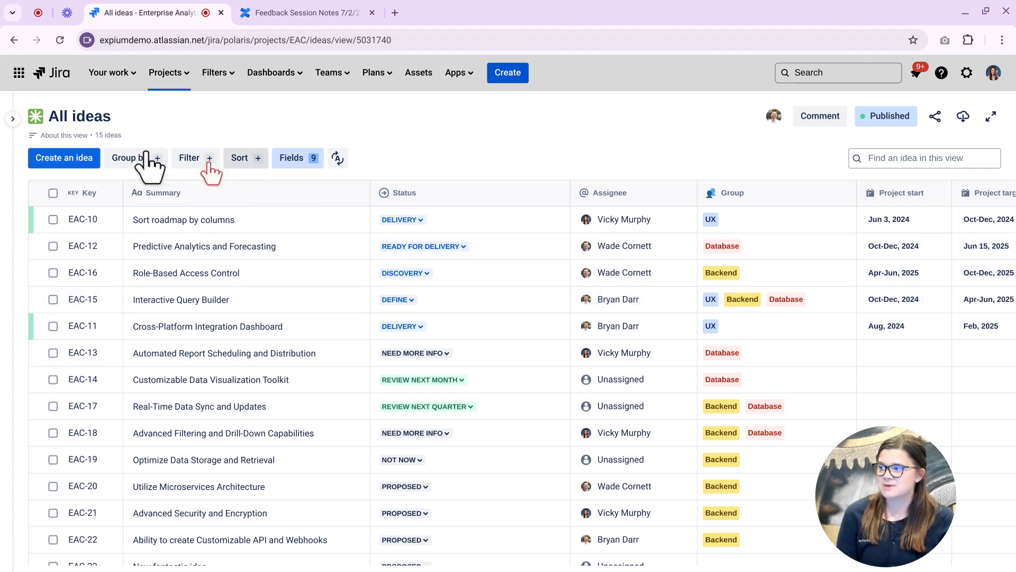
Expand the project's views sidebar and bring up an empty Create an idea form.
{"action": "left_click", "coordinate": [15, 122]}
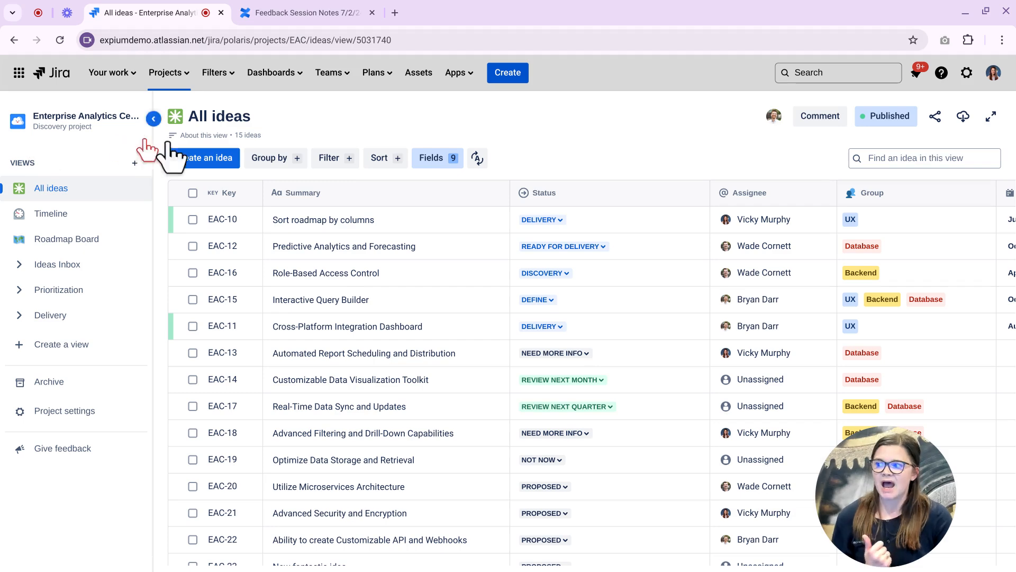
{"action": "left_click", "coordinate": [511, 77]}
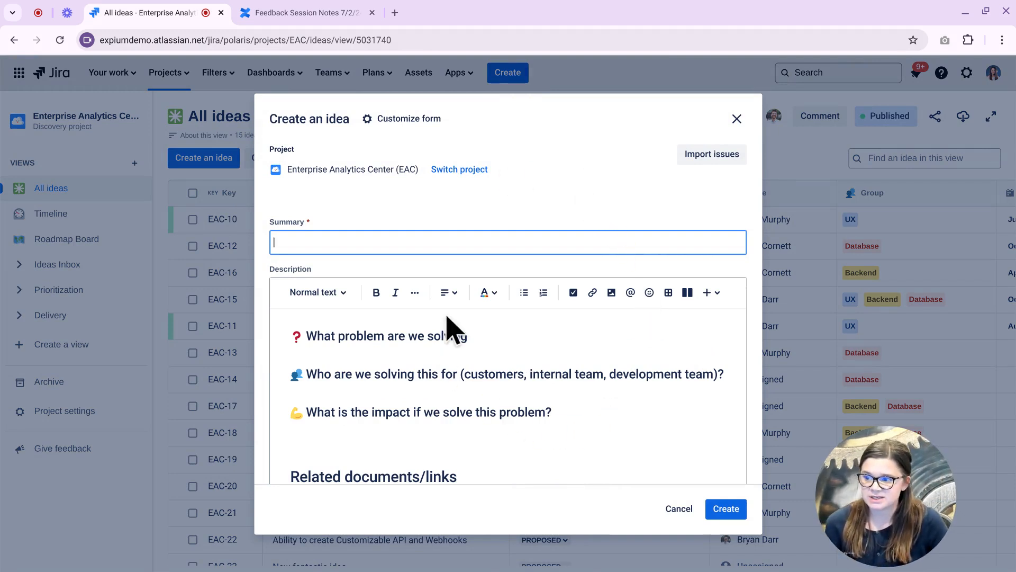
Create an idea titled 'Brand New idea', raising the All ideas count to 16.
{"action": "left_click", "coordinate": [461, 241]}
{"action": "type", "text": "Brand New idea"}
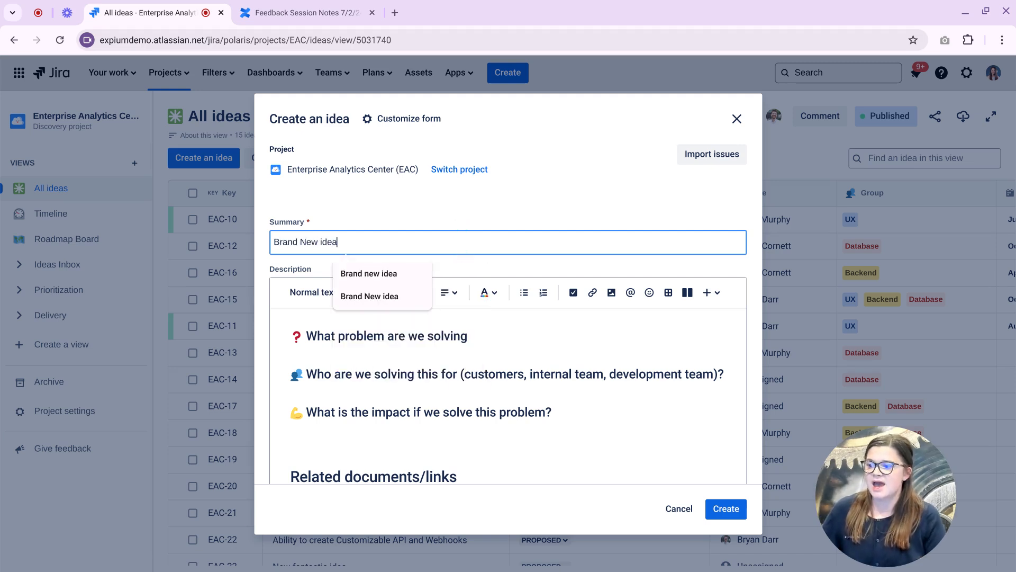
{"action": "left_click", "coordinate": [656, 351]}
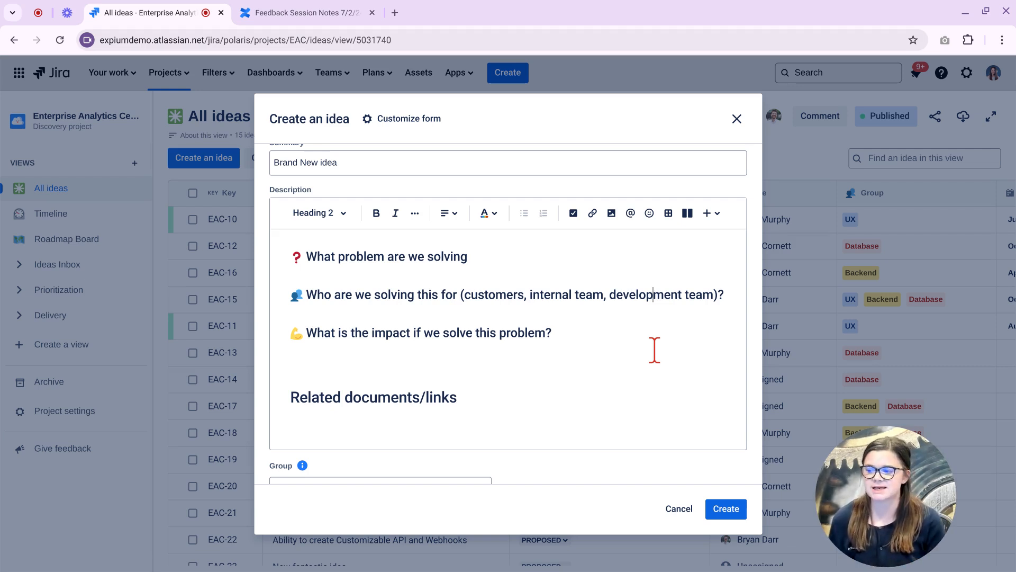
{"action": "scroll", "coordinate": [609, 367], "scroll_direction": "down", "scroll_amount": 3}
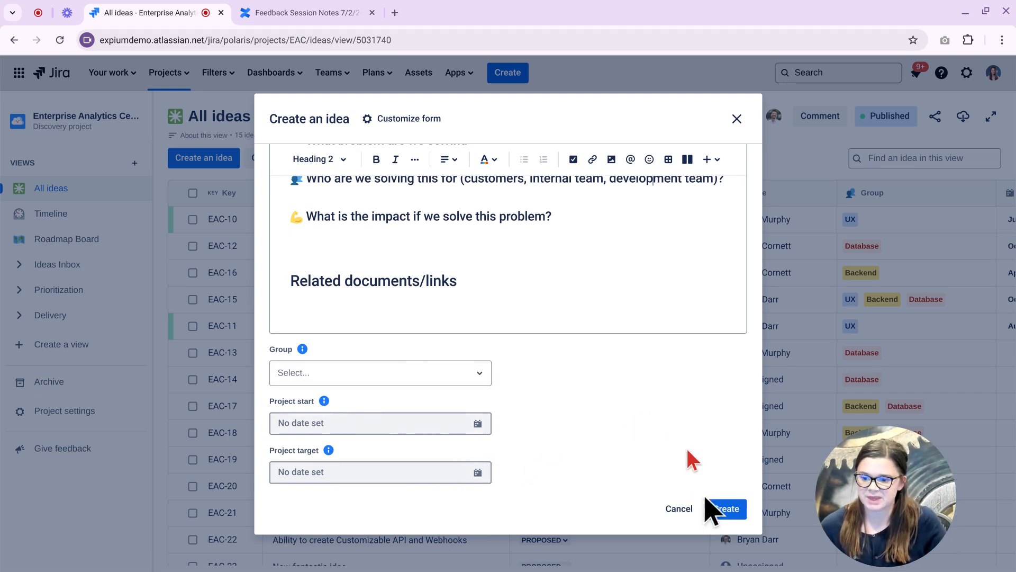
{"action": "left_click", "coordinate": [720, 507]}
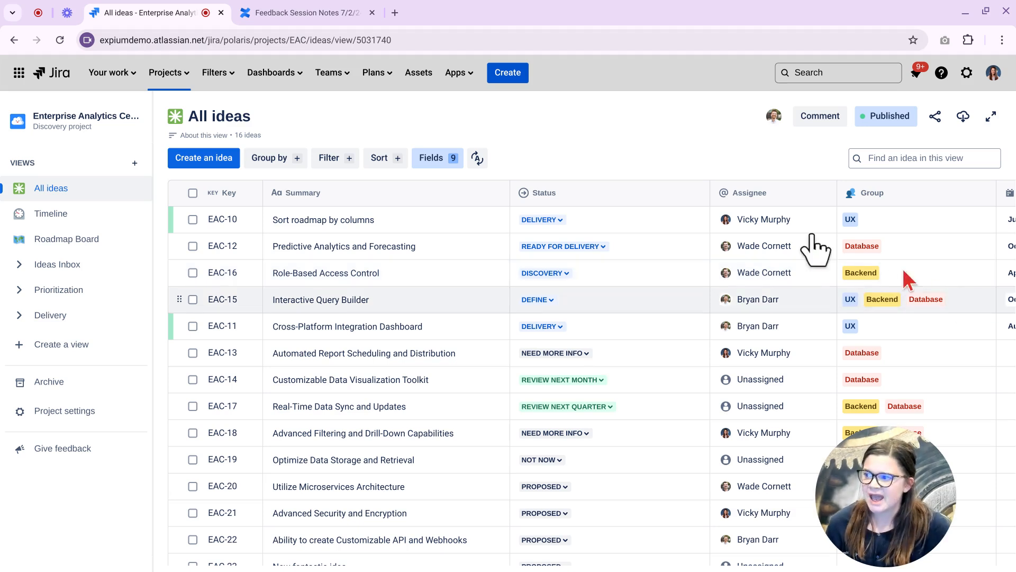
{"action": "left_click", "coordinate": [206, 157]}
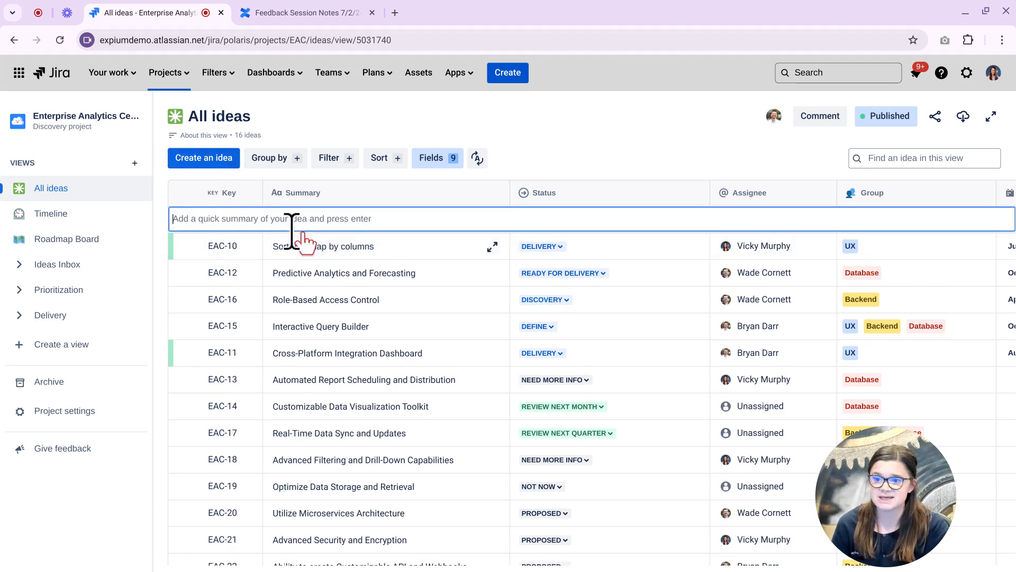
{"action": "left_click", "coordinate": [561, 140]}
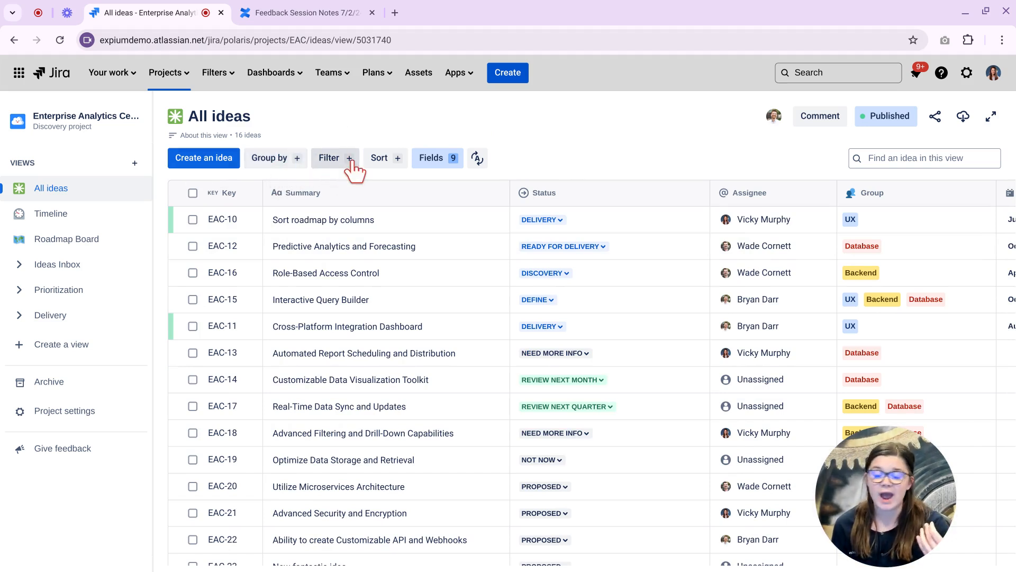
{"action": "left_click", "coordinate": [434, 161]}
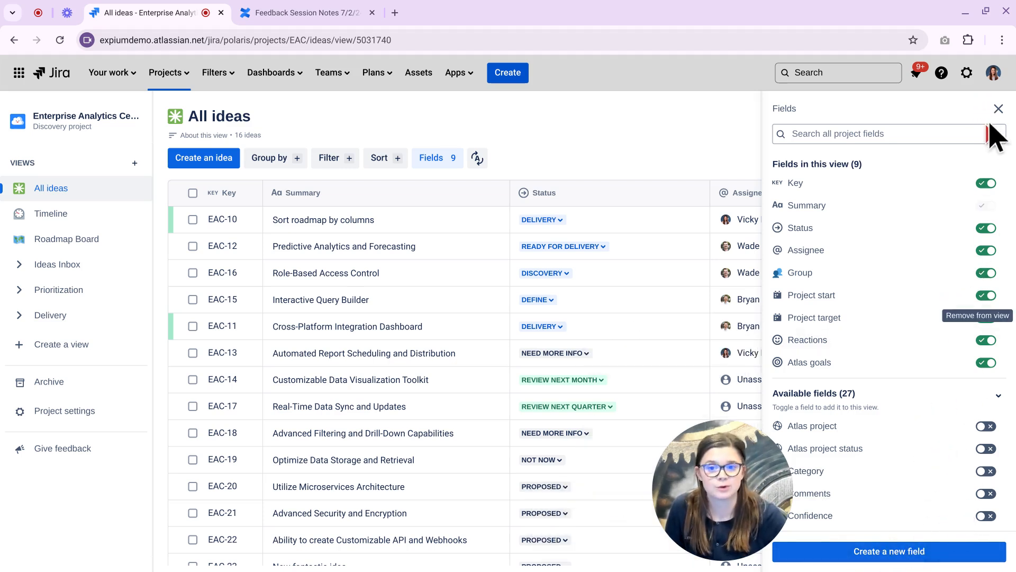
{"action": "left_click", "coordinate": [998, 109]}
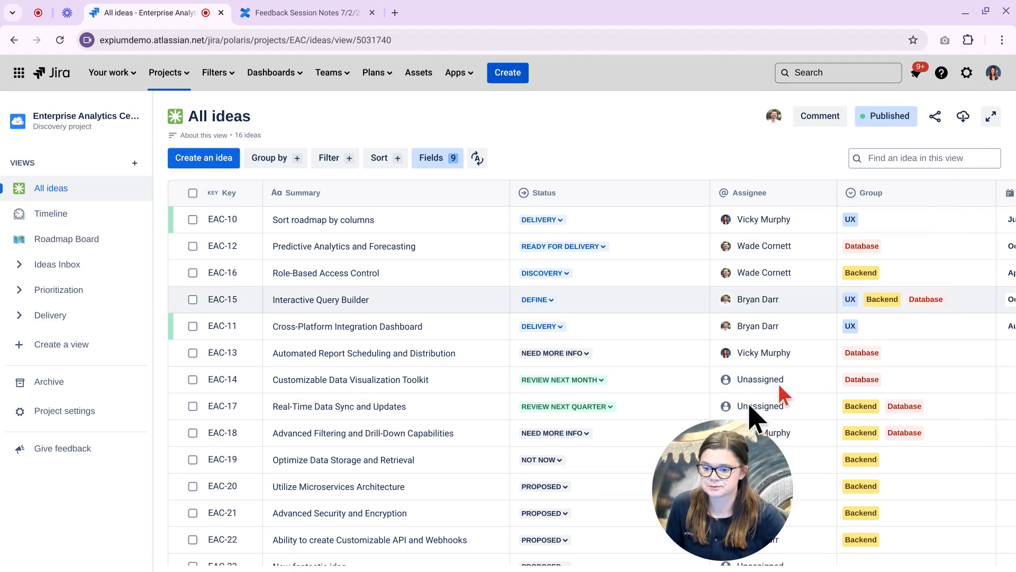
{"action": "left_click_drag", "start_coordinate": [773, 435], "coordinate": [932, 430]}
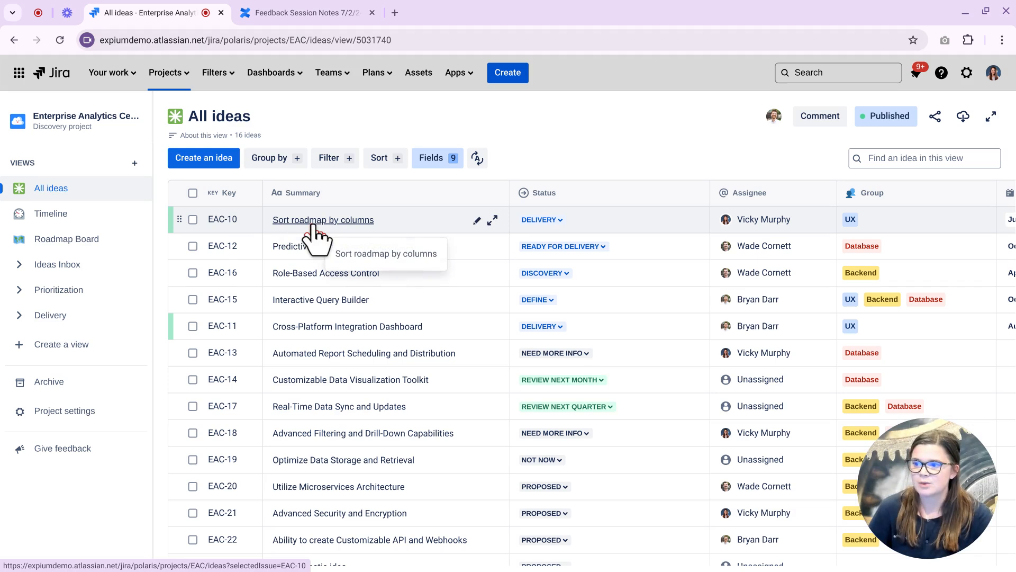
Append '- edits' to EAC-10's summary so it reads 'Sort roadmap by columns - edits'.
{"action": "left_click", "coordinate": [477, 220]}
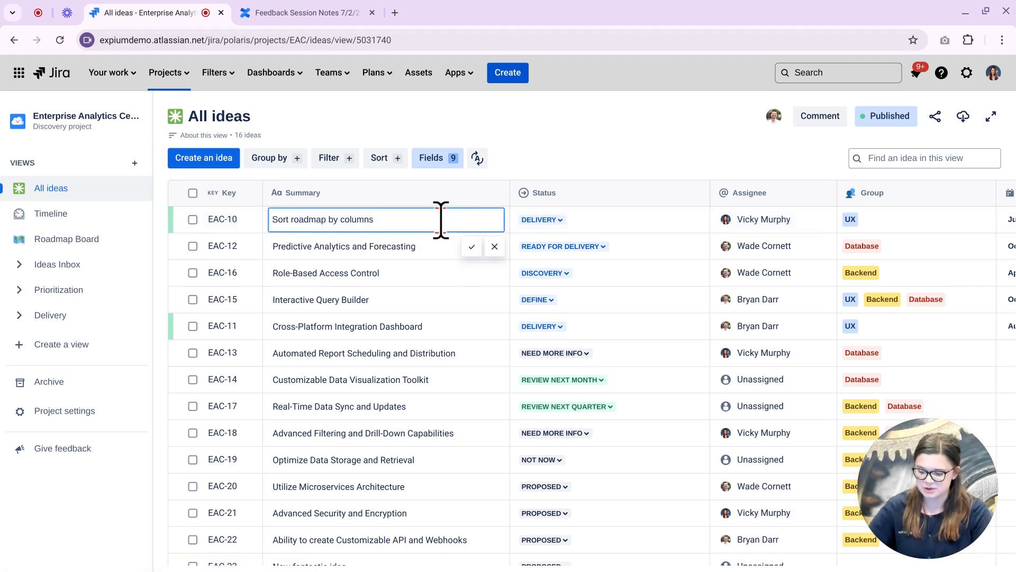
{"action": "type", "text": "- edits"}
{"action": "key", "text": "Return"}
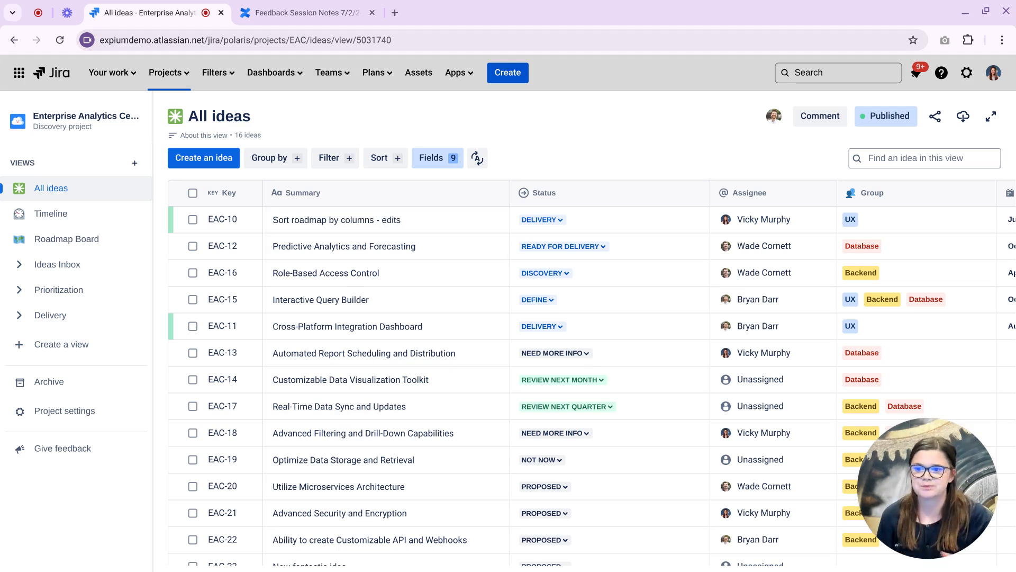
{"action": "left_click", "coordinate": [563, 222]}
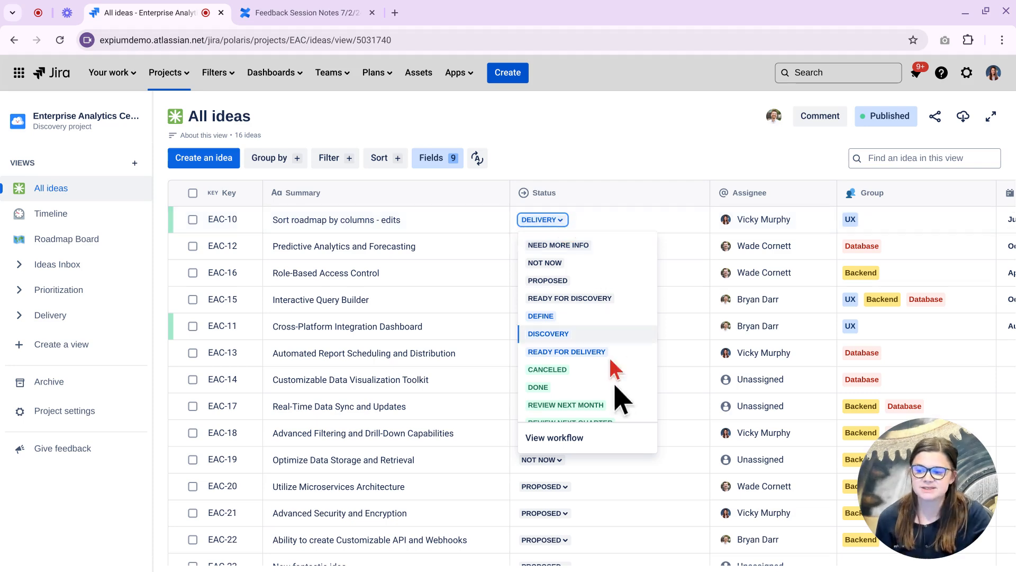
{"action": "left_click", "coordinate": [603, 437]}
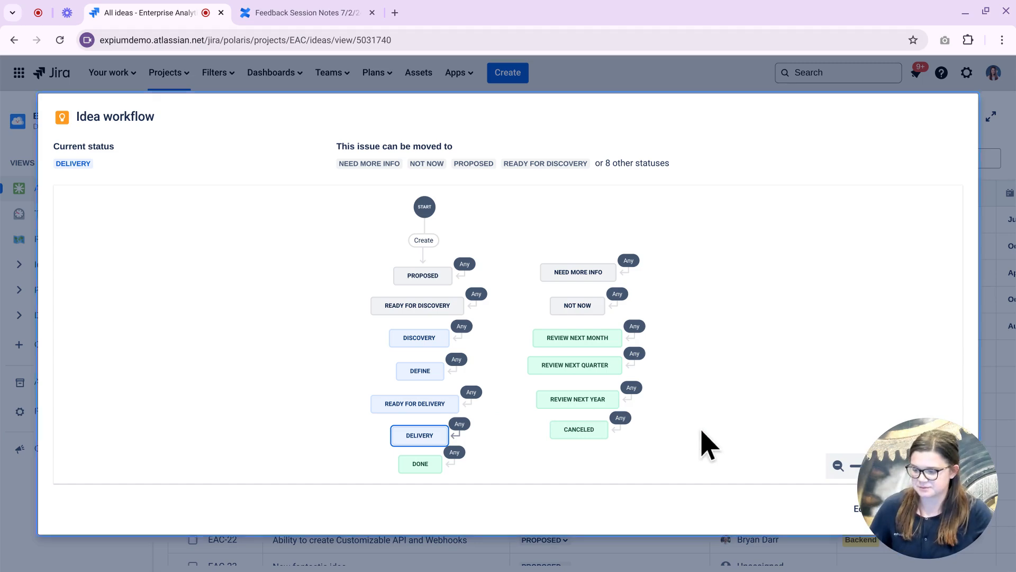
{"action": "key", "text": "Escape"}
{"action": "key", "text": "Tab"}
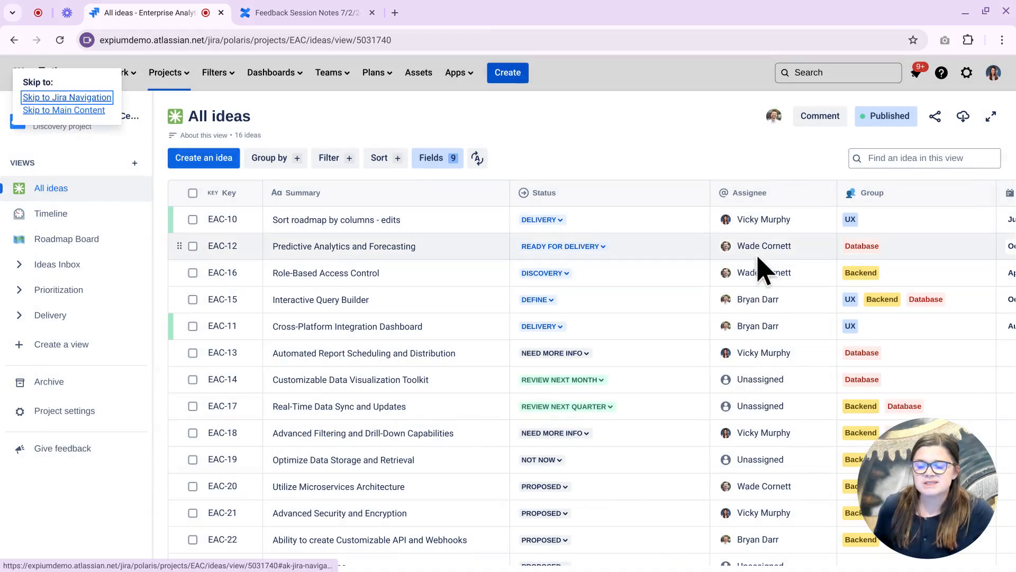
Add Backend and Database to EAC-10's groups alongside UX, leaving the assignee unchanged.
{"action": "left_click", "coordinate": [768, 225]}
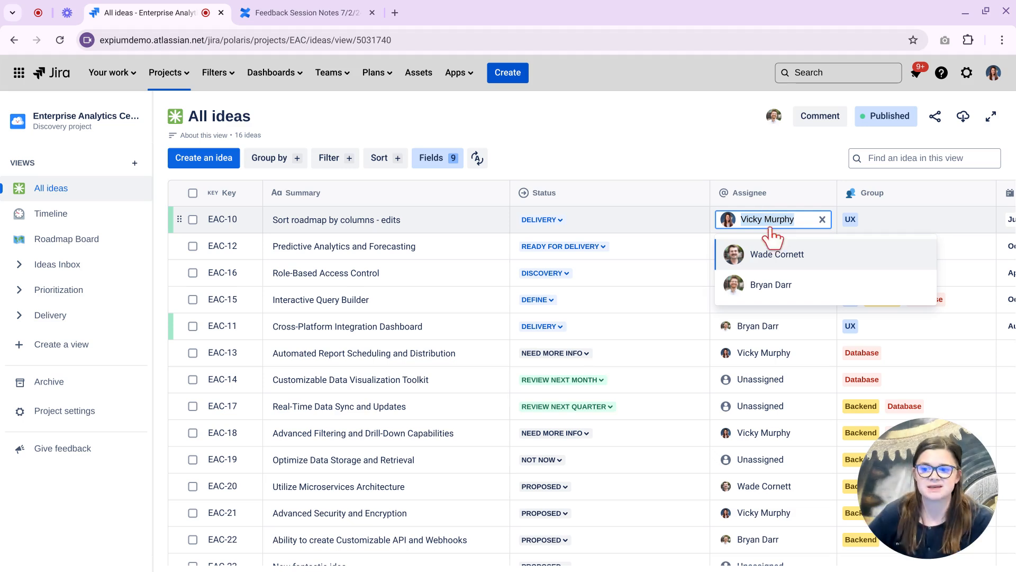
{"action": "left_click", "coordinate": [775, 162]}
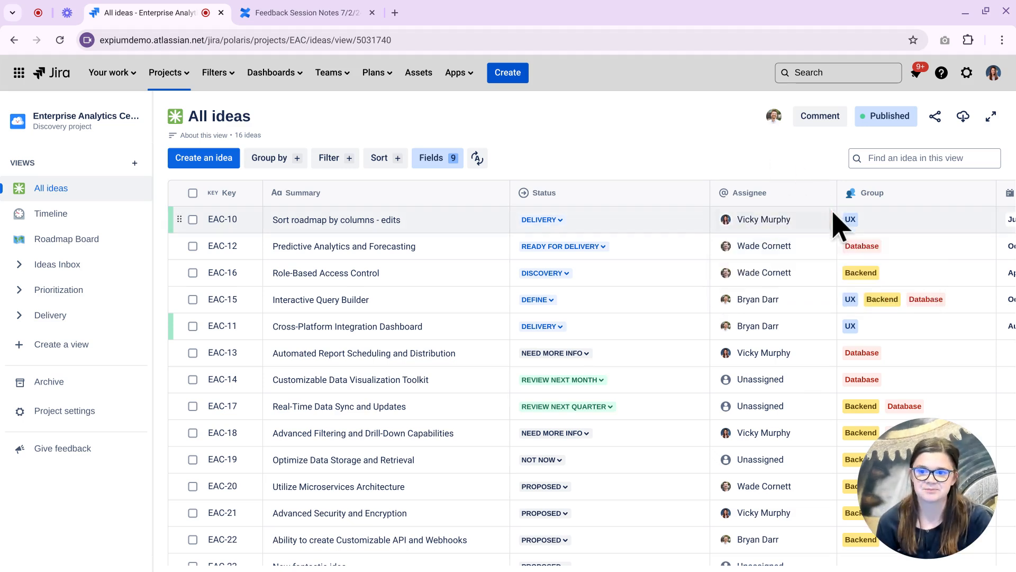
{"action": "left_click", "coordinate": [881, 233]}
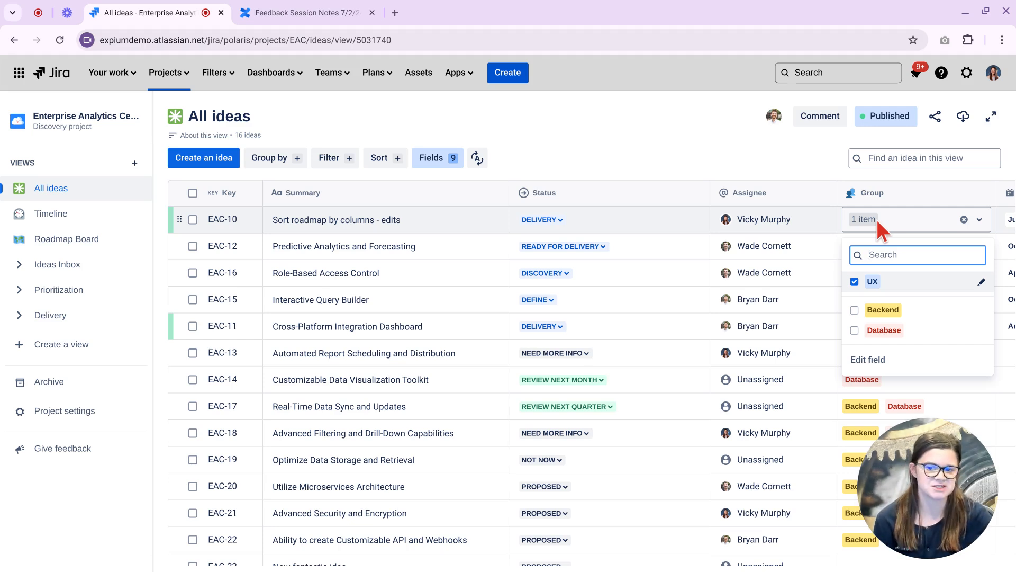
{"action": "left_click", "coordinate": [854, 311]}
{"action": "left_click", "coordinate": [854, 330]}
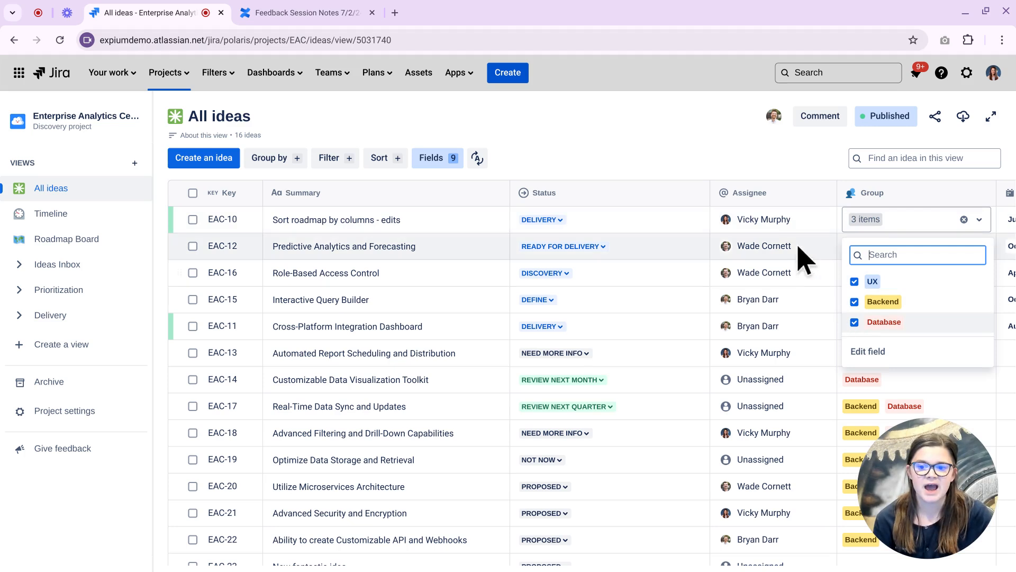
{"action": "left_click", "coordinate": [784, 168]}
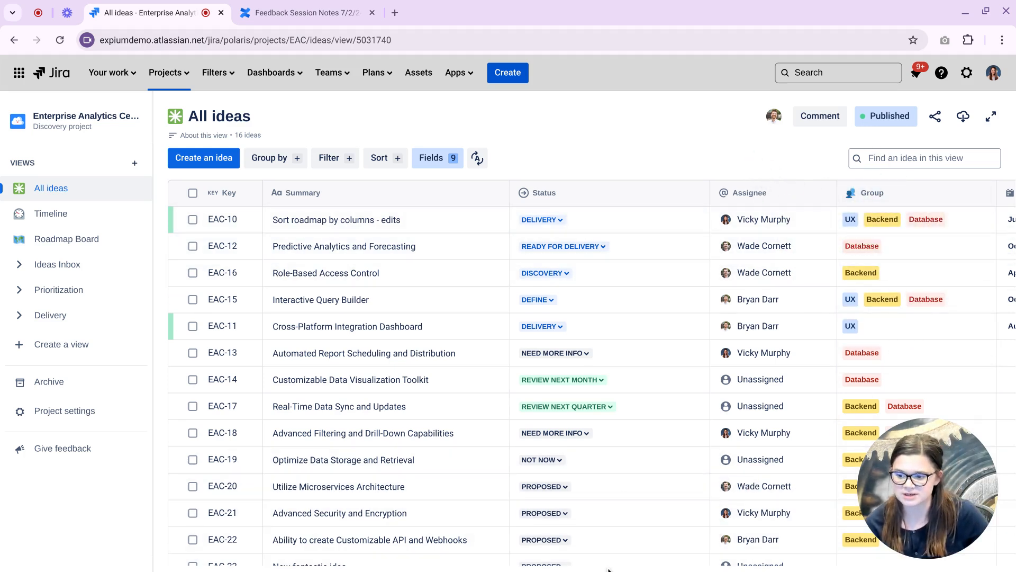
{"action": "scroll", "coordinate": [736, 561], "scroll_direction": "right", "scroll_amount": 5}
{"action": "scroll", "coordinate": [736, 561], "scroll_direction": "down", "scroll_amount": 2}
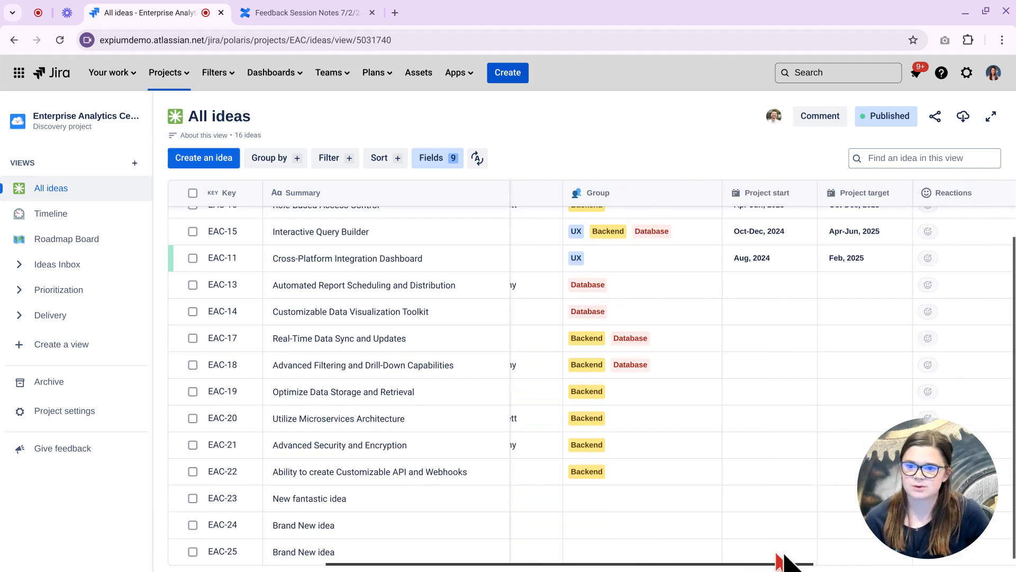
{"action": "scroll", "coordinate": [784, 553], "scroll_direction": "right", "scroll_amount": 2}
{"action": "scroll", "coordinate": [757, 468], "scroll_direction": "up", "scroll_amount": 3}
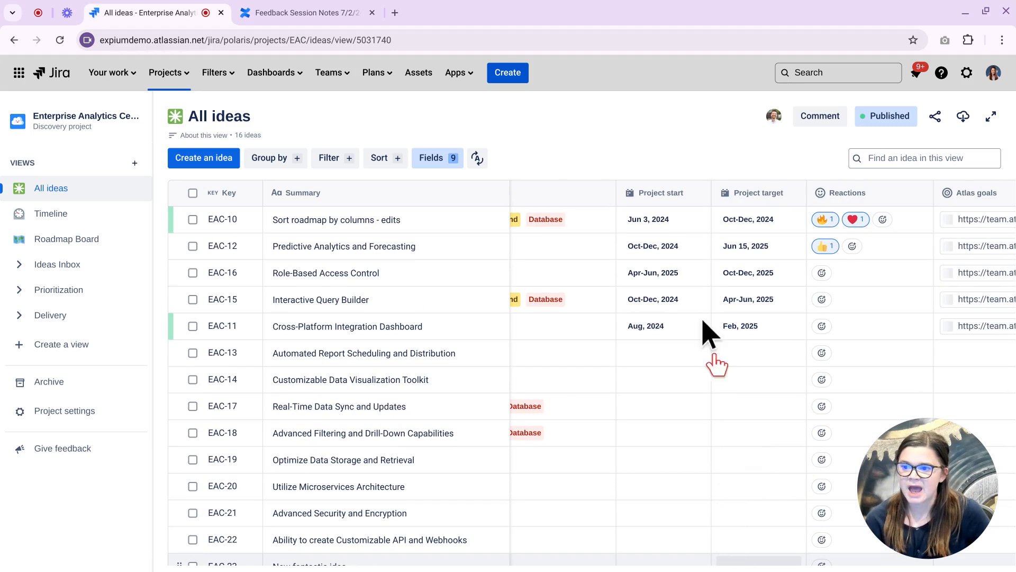
{"action": "left_click", "coordinate": [689, 227]}
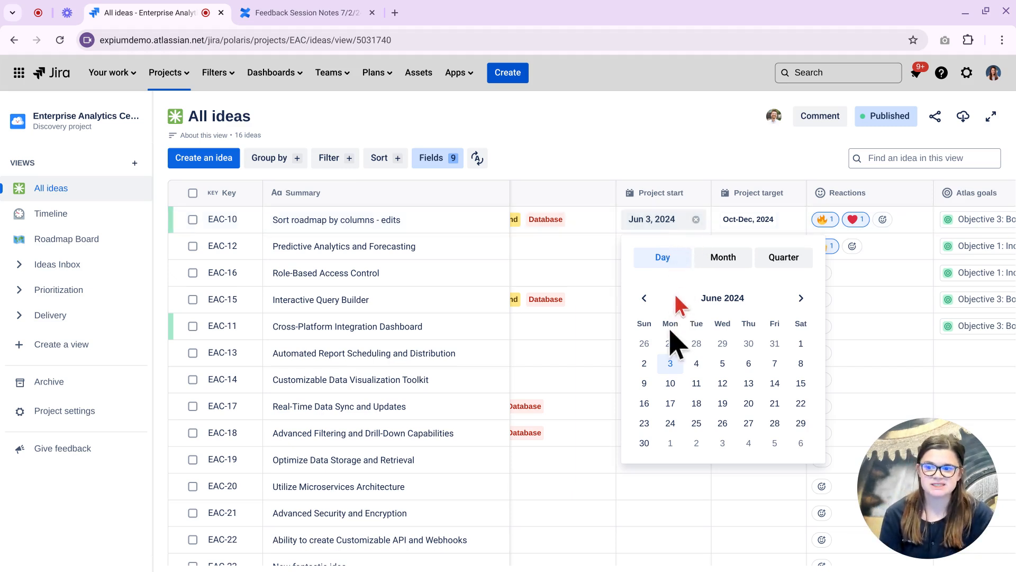
{"action": "left_click", "coordinate": [728, 271]}
{"action": "left_click", "coordinate": [774, 270]}
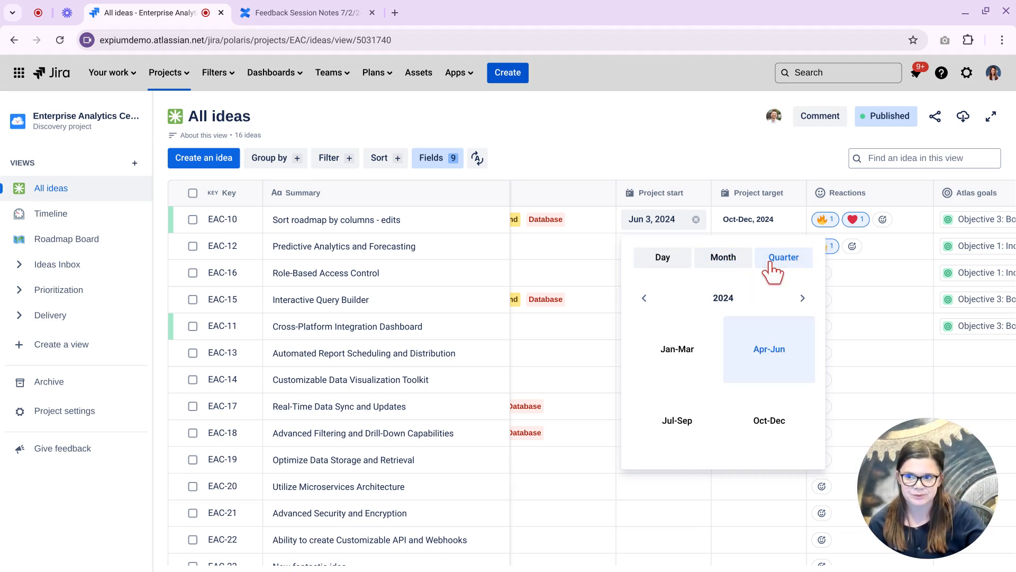
{"action": "left_click", "coordinate": [707, 151]}
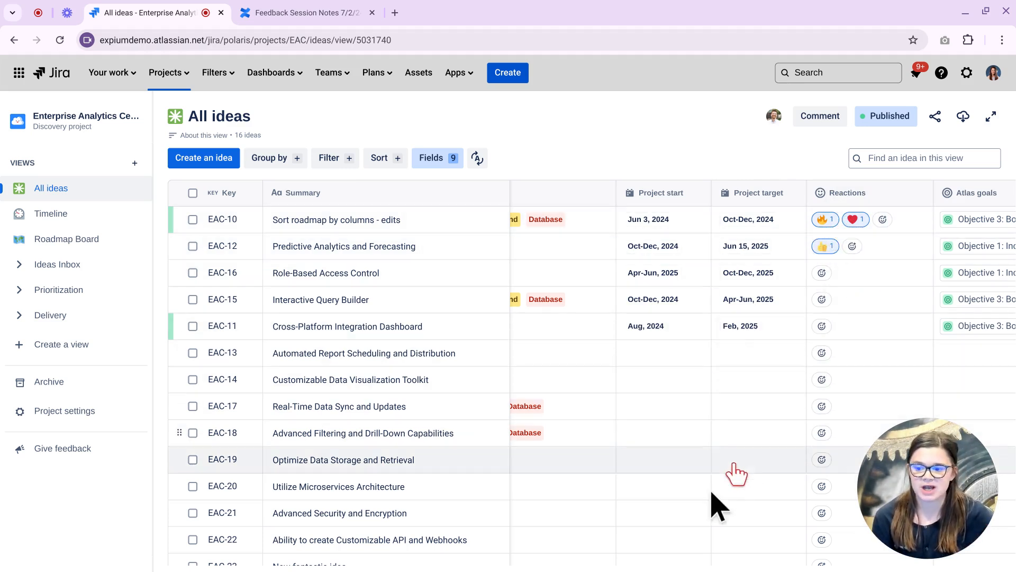
Reveal the Atlas goals column and view EAC-10's goal 'Objective 3: Boost Online Sales'.
{"action": "scroll", "coordinate": [749, 295], "scroll_direction": "right", "scroll_amount": 3}
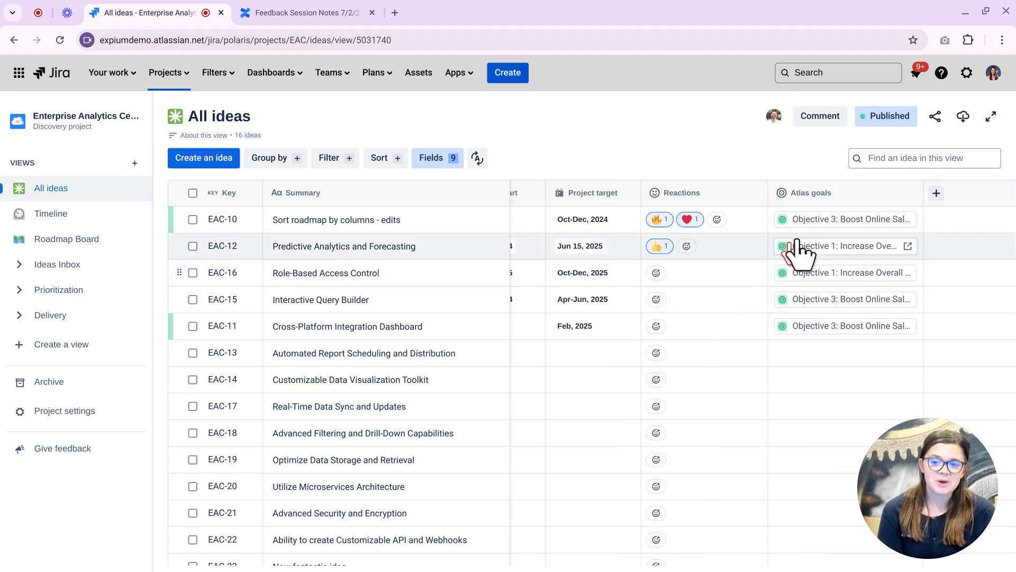
{"action": "mouse_move", "coordinate": [834, 229]}
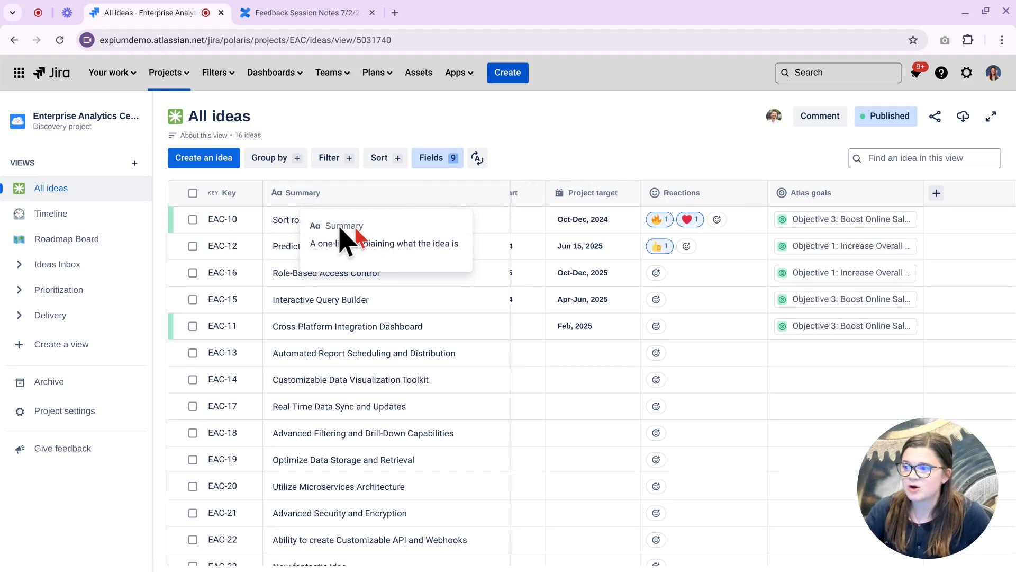
Open EAC-10 full-page with navigation hidden, reviewing its WSJF Score 1 and Roadmap Now.
{"action": "left_click", "coordinate": [300, 222]}
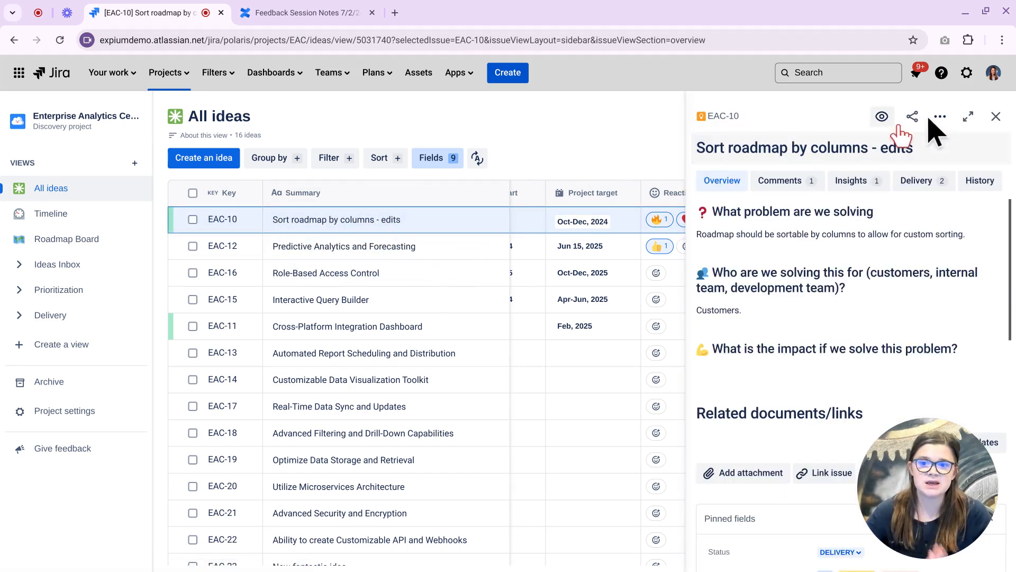
{"action": "left_click", "coordinate": [969, 117]}
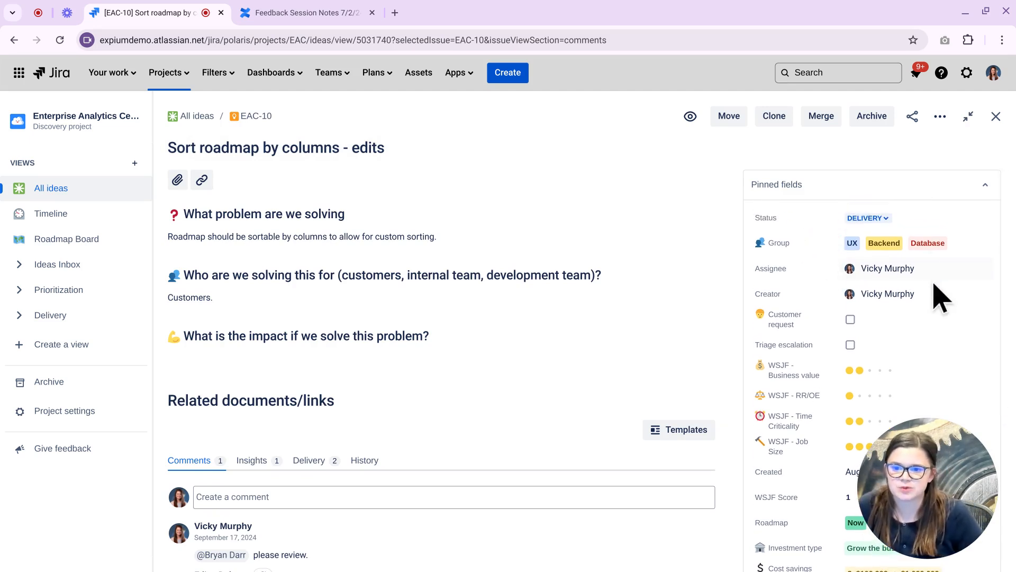
{"action": "scroll", "coordinate": [938, 387], "scroll_direction": "down", "scroll_amount": 3}
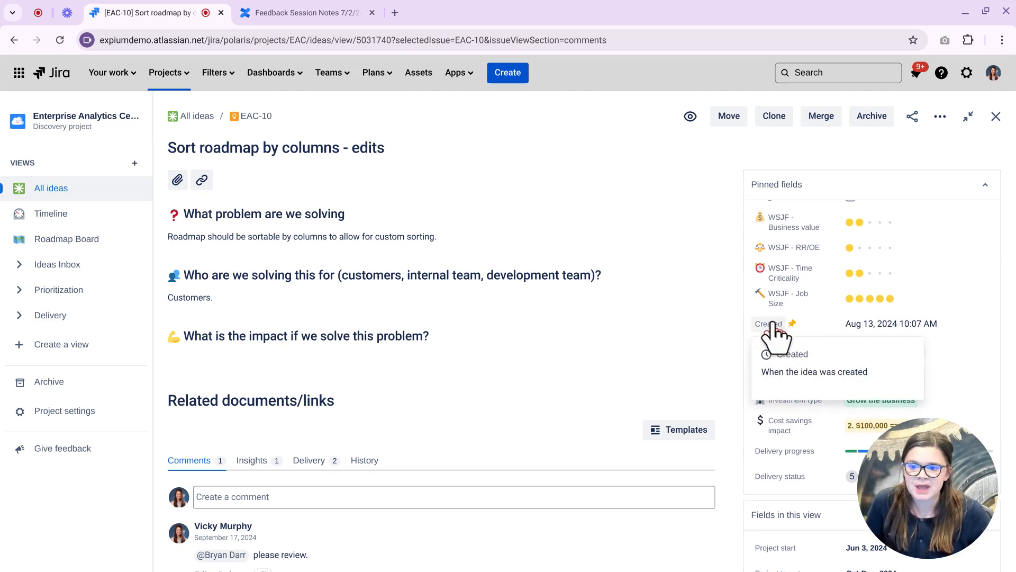
{"action": "mouse_move", "coordinate": [767, 315]}
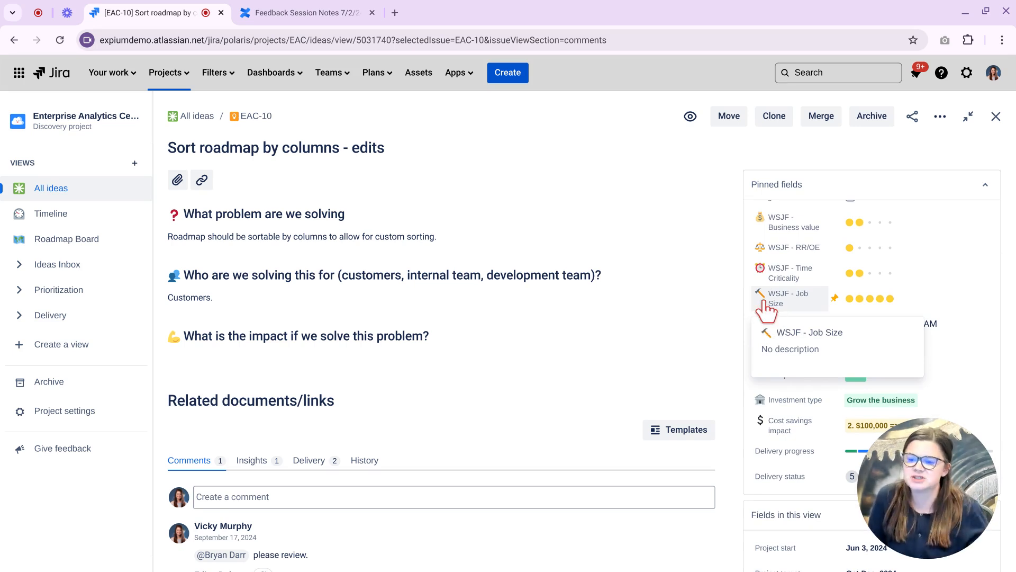
{"action": "scroll", "coordinate": [756, 438], "scroll_direction": "down", "scroll_amount": 1}
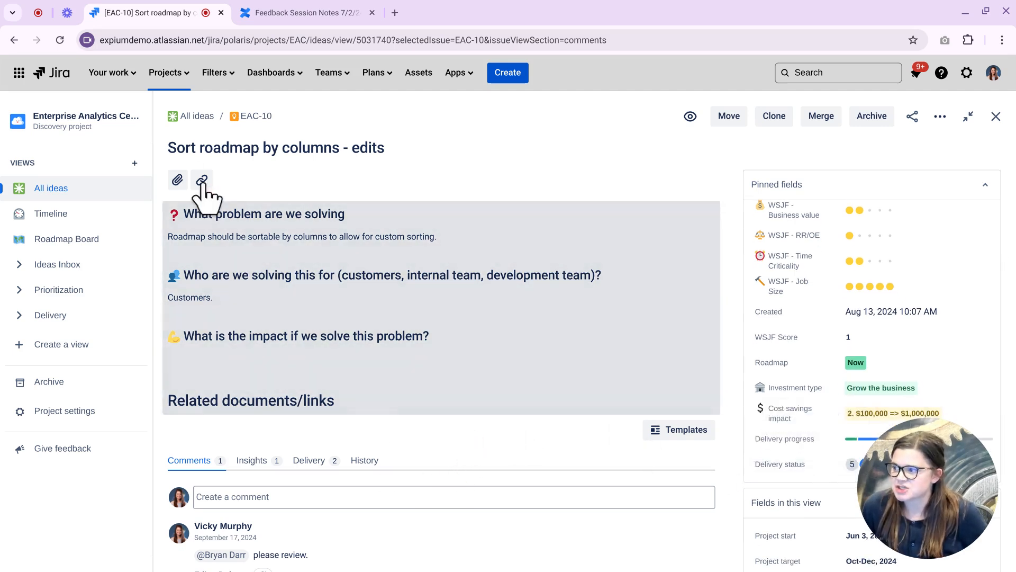
{"action": "left_click", "coordinate": [153, 127]}
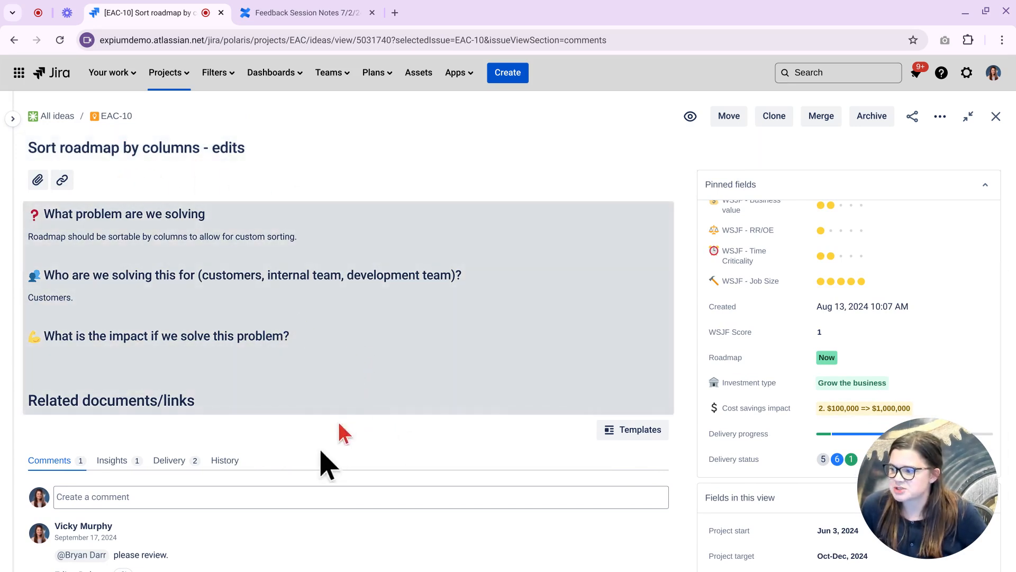
{"action": "scroll", "coordinate": [268, 415], "scroll_direction": "down", "scroll_amount": 1}
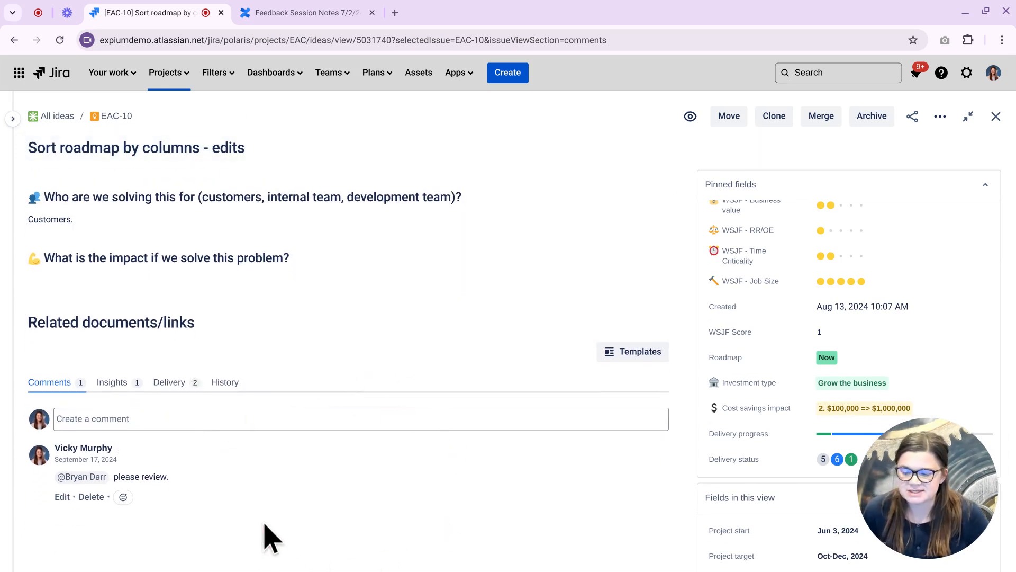
Post a comment on EAC-10 mentioning a teammate with the text 'please review'.
{"action": "left_click", "coordinate": [120, 419]}
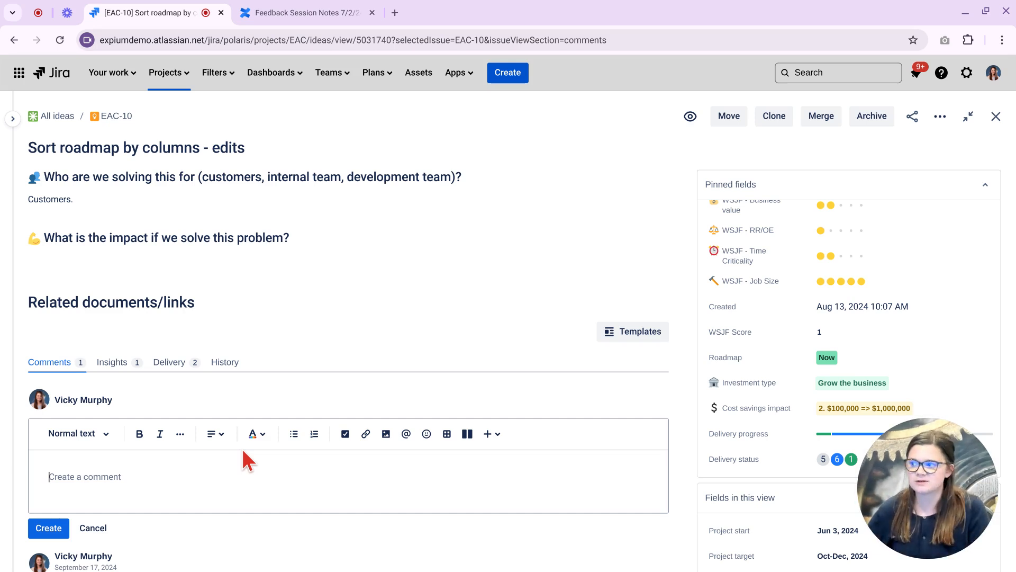
{"action": "type", "text": "@wade"}
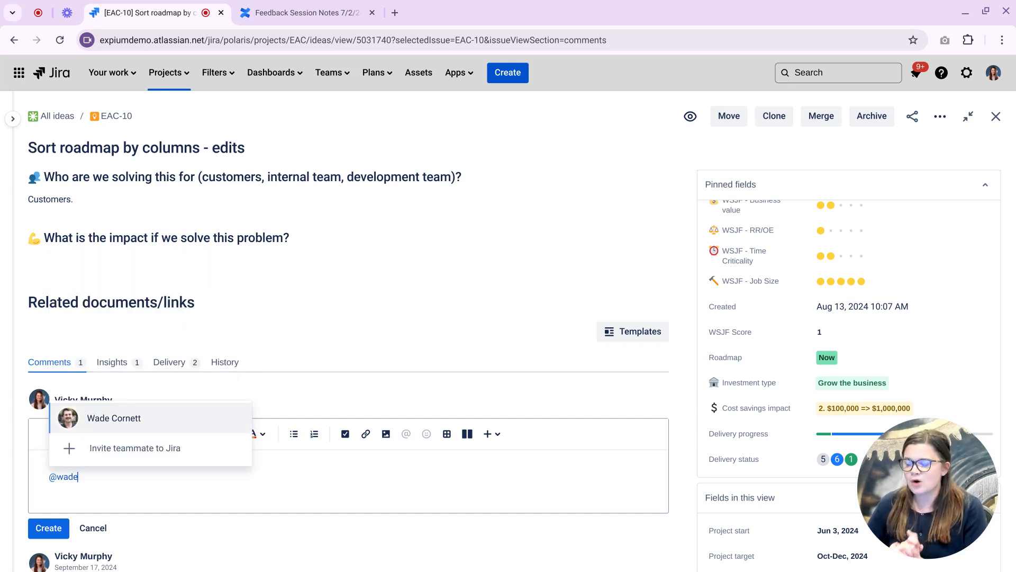
{"action": "key", "text": "Return"}
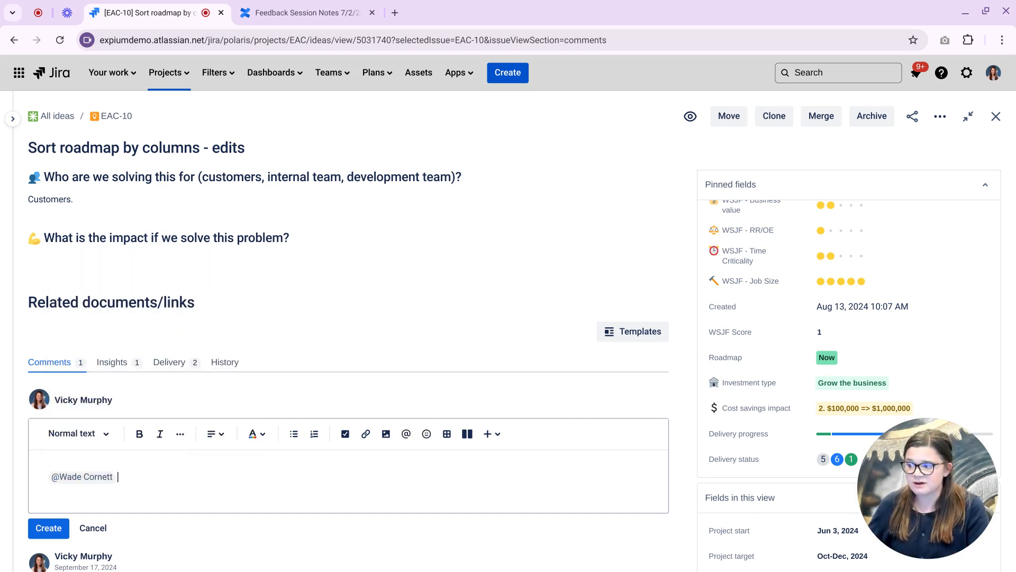
{"action": "type", "text": "please r"}
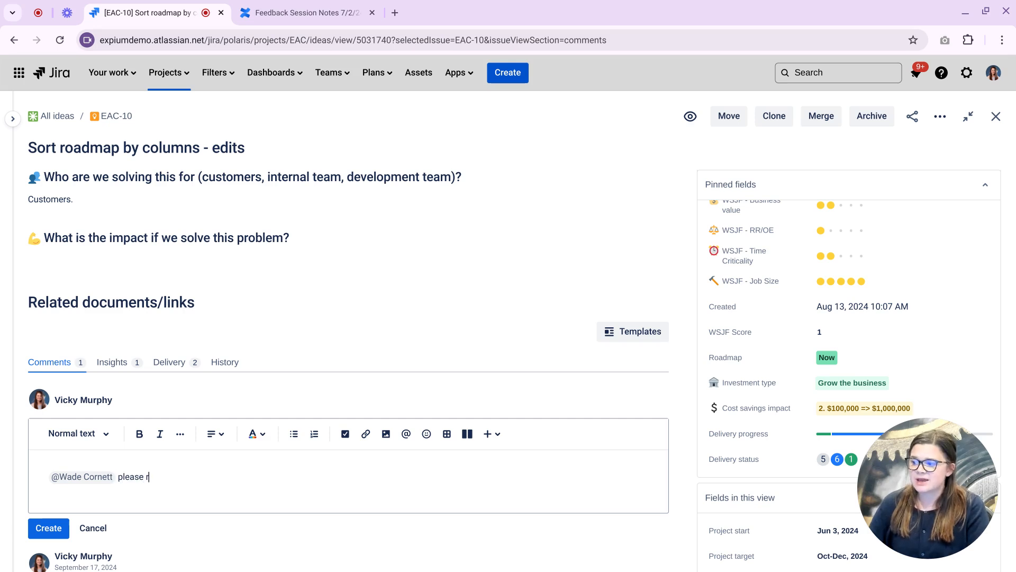
{"action": "type", "text": "eview"}
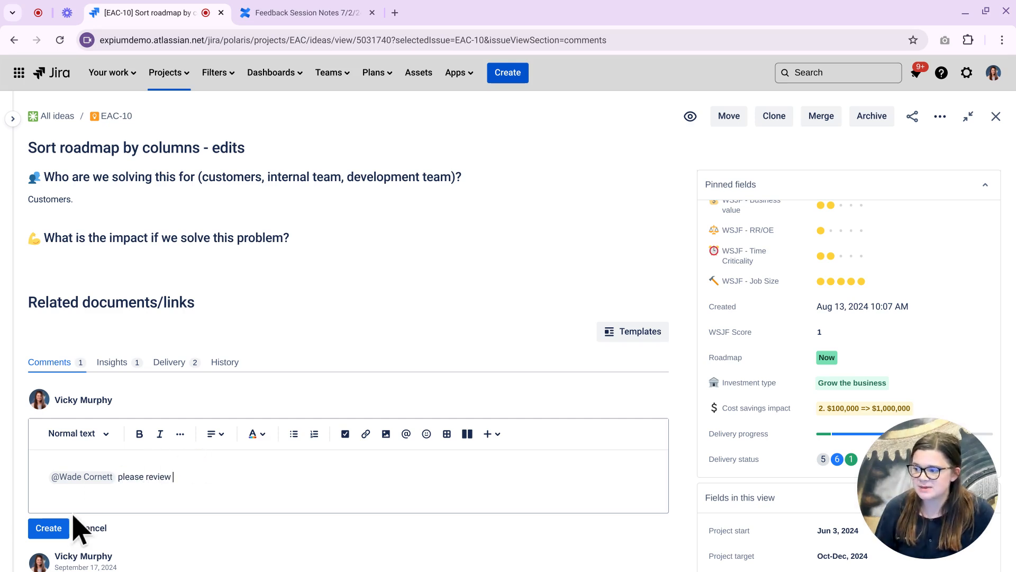
{"action": "left_click", "coordinate": [62, 527]}
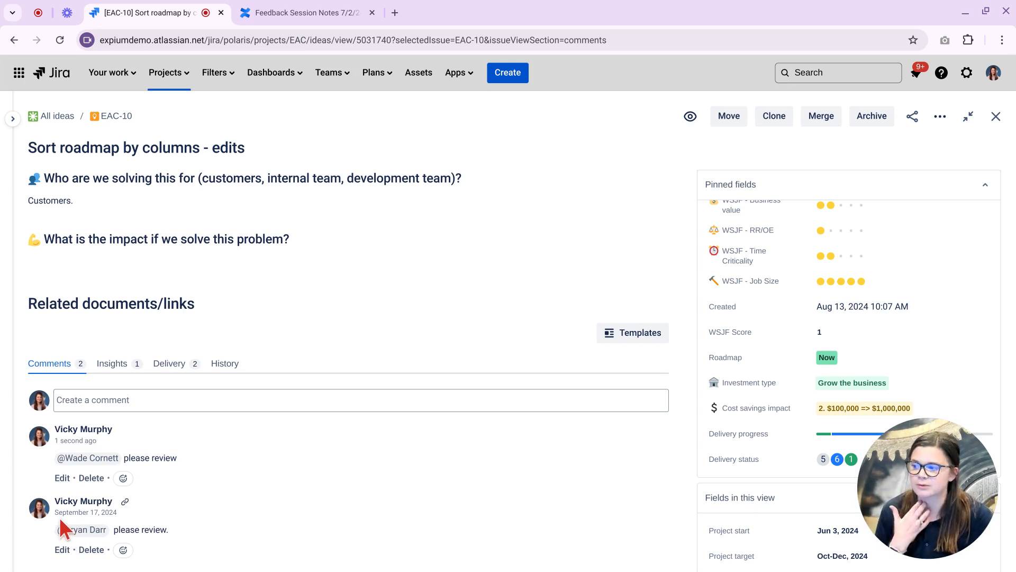
On EAC-10's Insights tab, begin a new insight with blank description and link fields.
{"action": "left_click", "coordinate": [128, 370]}
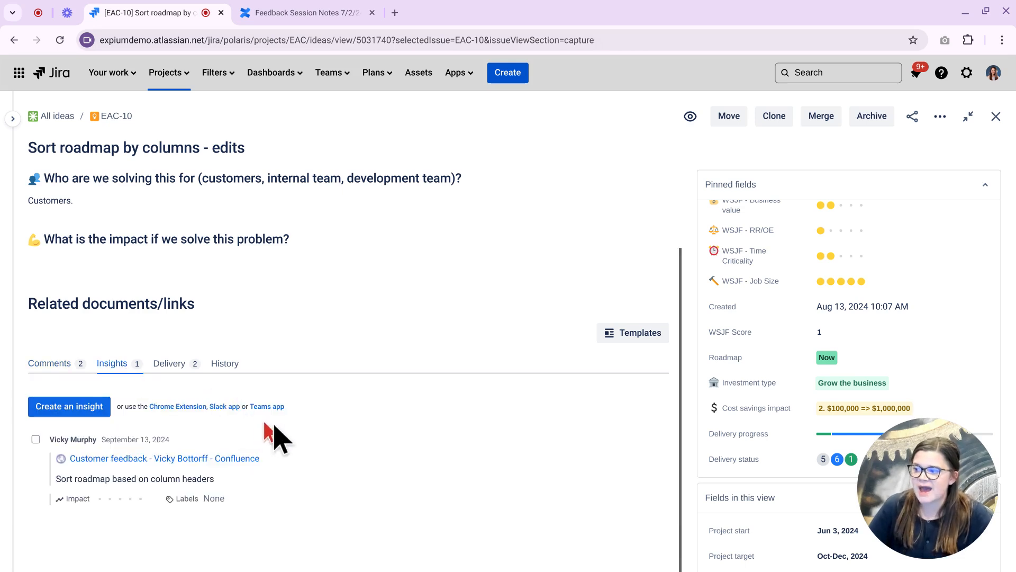
{"action": "scroll", "coordinate": [321, 422], "scroll_direction": "up", "scroll_amount": 1}
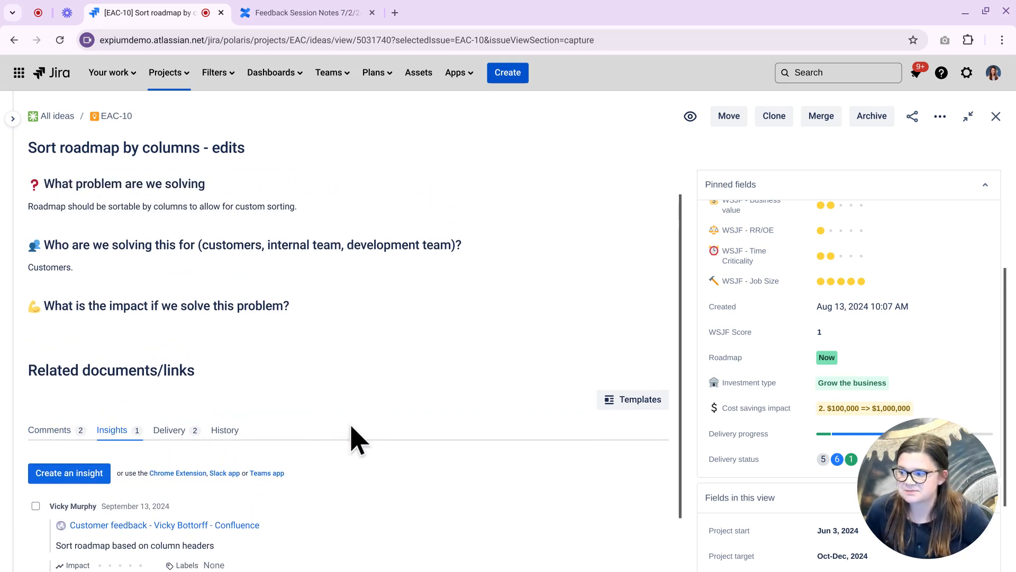
{"action": "scroll", "coordinate": [362, 438], "scroll_direction": "down", "scroll_amount": 1}
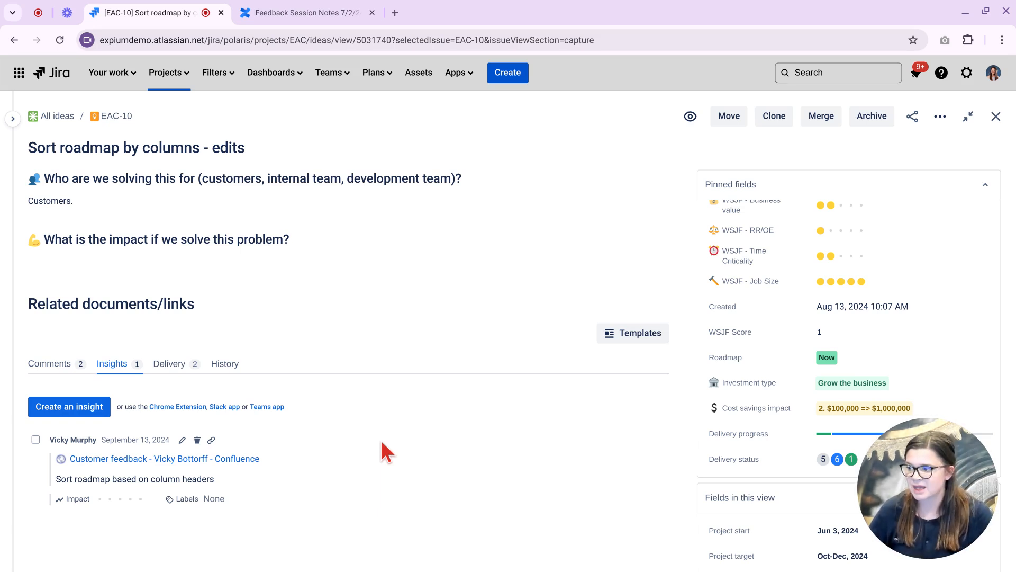
{"action": "left_click", "coordinate": [95, 410]}
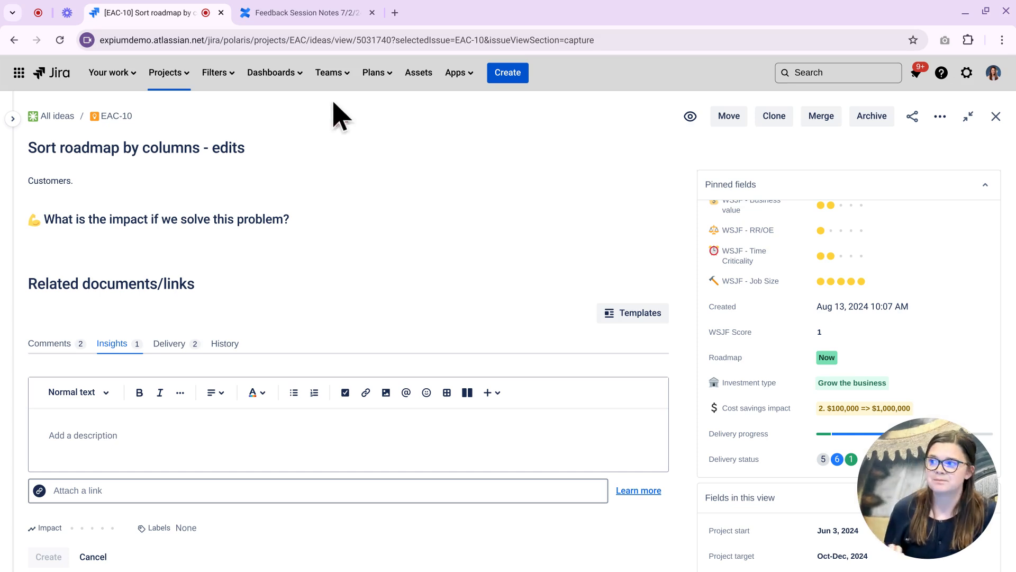
Select the sorting-feedback quote on the Feedback Session Notes 7/2/24 Confluence page.
{"action": "left_click", "coordinate": [318, 16]}
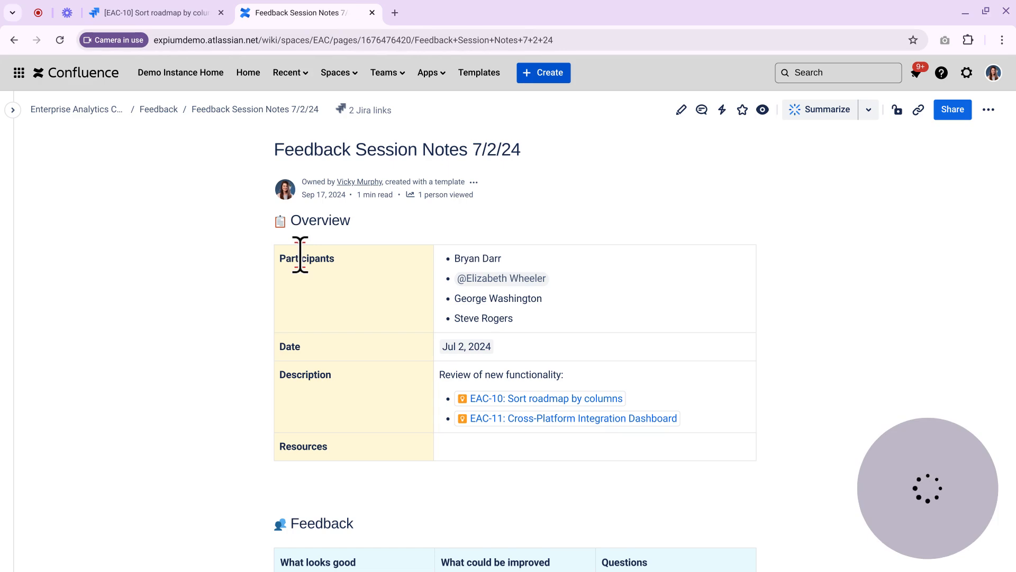
{"action": "scroll", "coordinate": [281, 272], "scroll_direction": "down", "scroll_amount": 6}
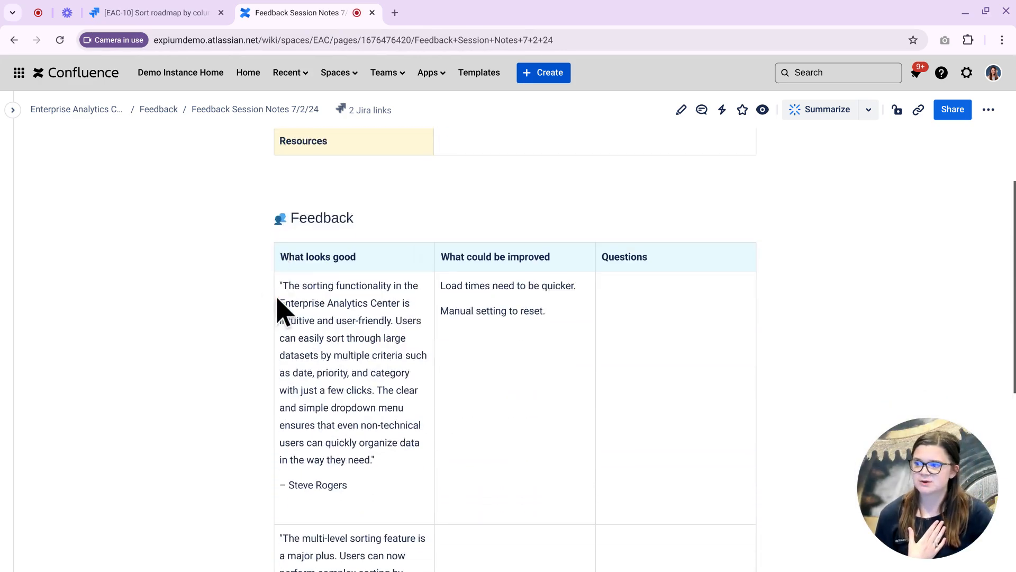
{"action": "scroll", "coordinate": [281, 310], "scroll_direction": "down", "scroll_amount": 1}
{"action": "left_click_drag", "start_coordinate": [281, 257], "coordinate": [379, 413]}
Save the quote via the JPD extension as an insight on 'Sort roadmap by columns - edits'.
{"action": "left_click", "coordinate": [968, 40]}
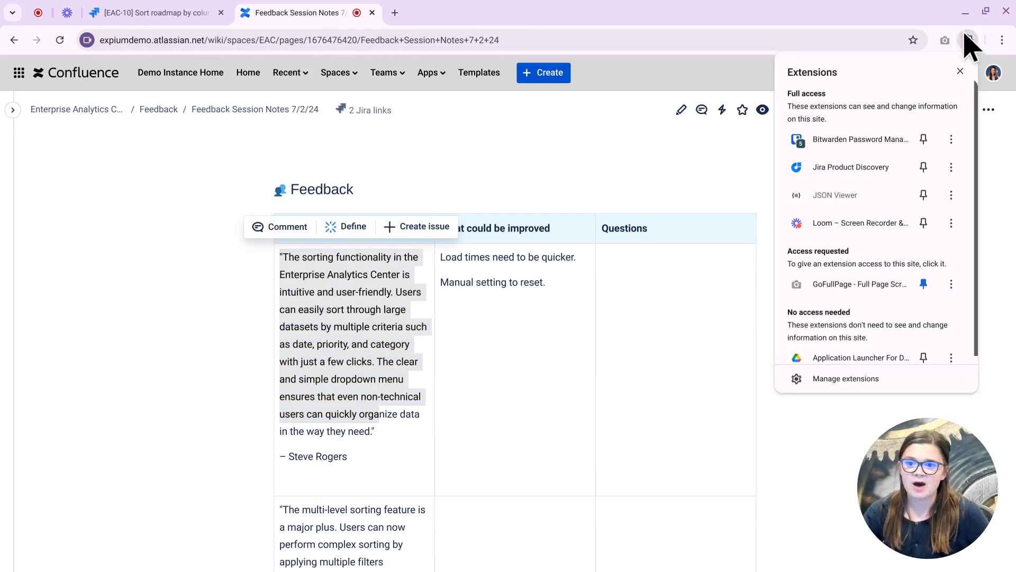
{"action": "left_click", "coordinate": [865, 169]}
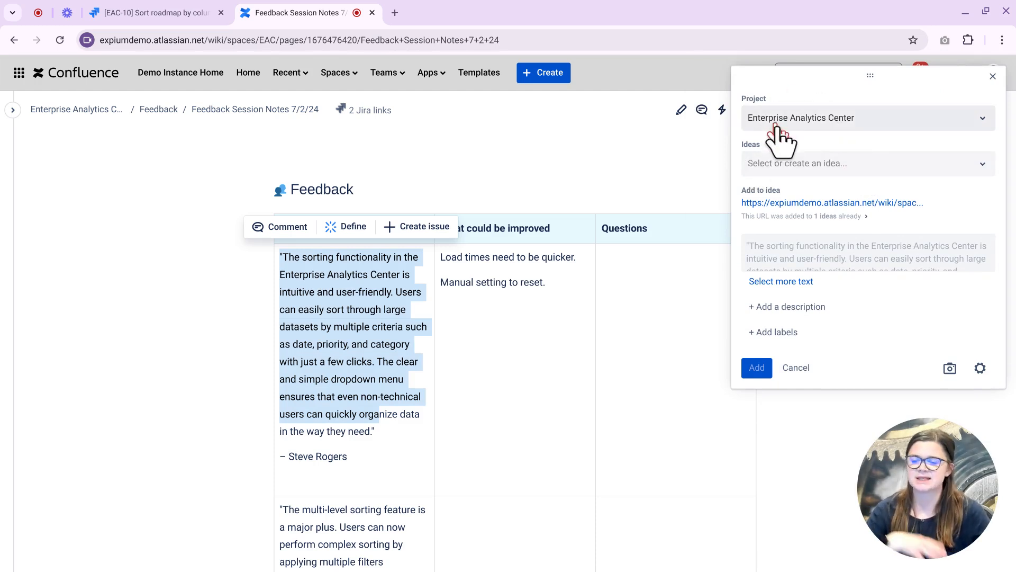
{"action": "left_click", "coordinate": [798, 164]}
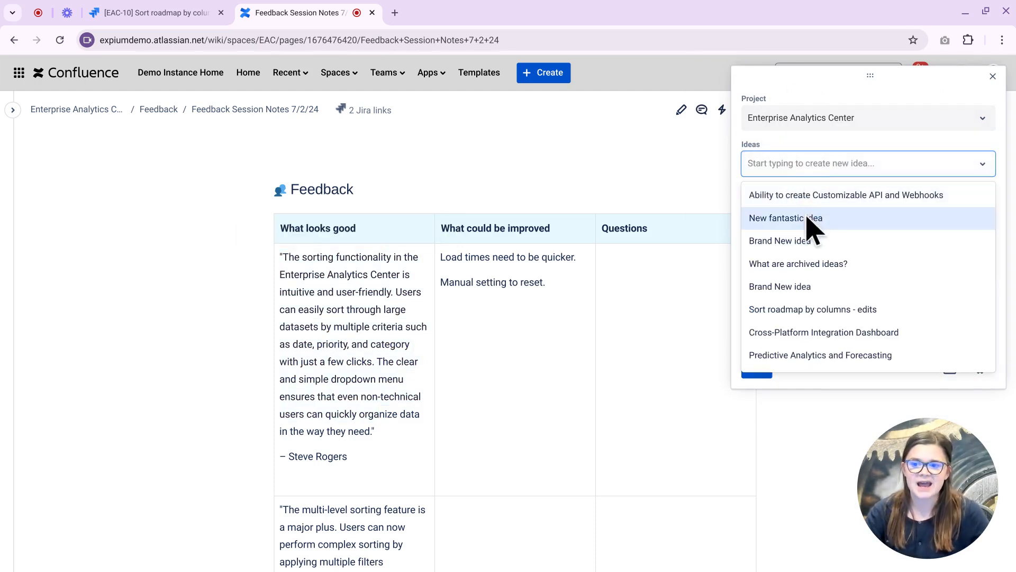
{"action": "left_click", "coordinate": [810, 242]}
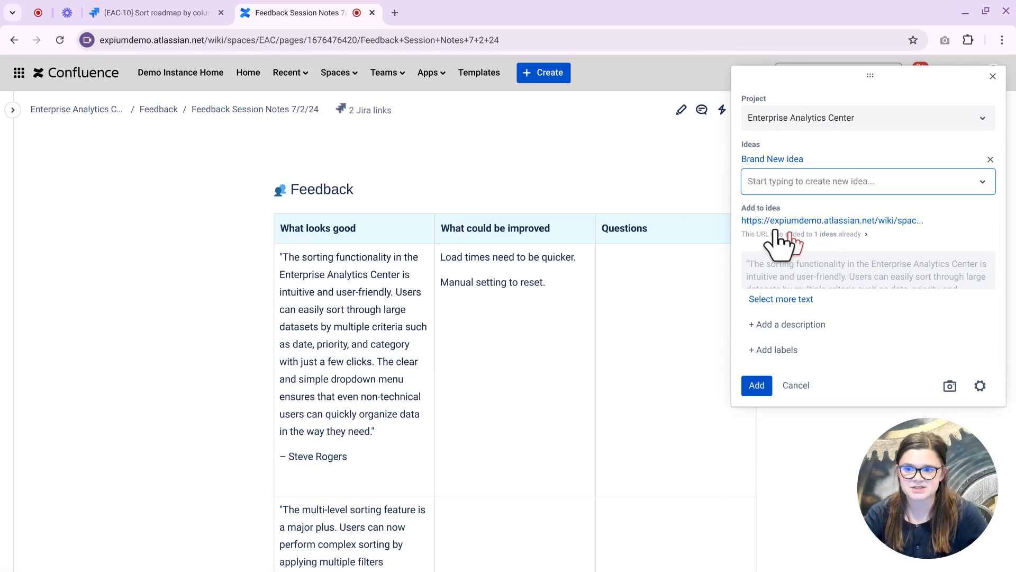
{"action": "left_click", "coordinate": [810, 186]}
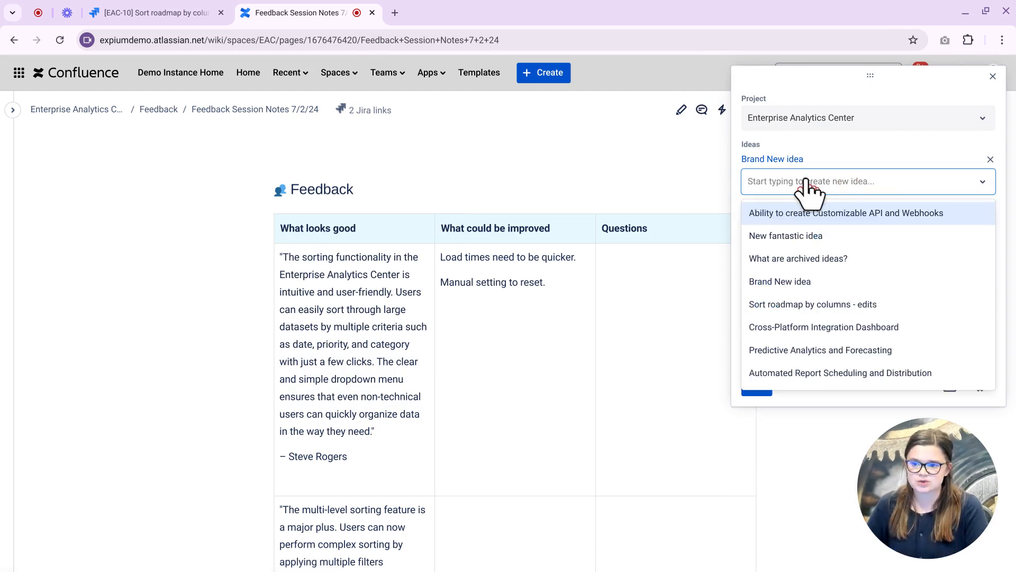
{"action": "type", "text": "sor"}
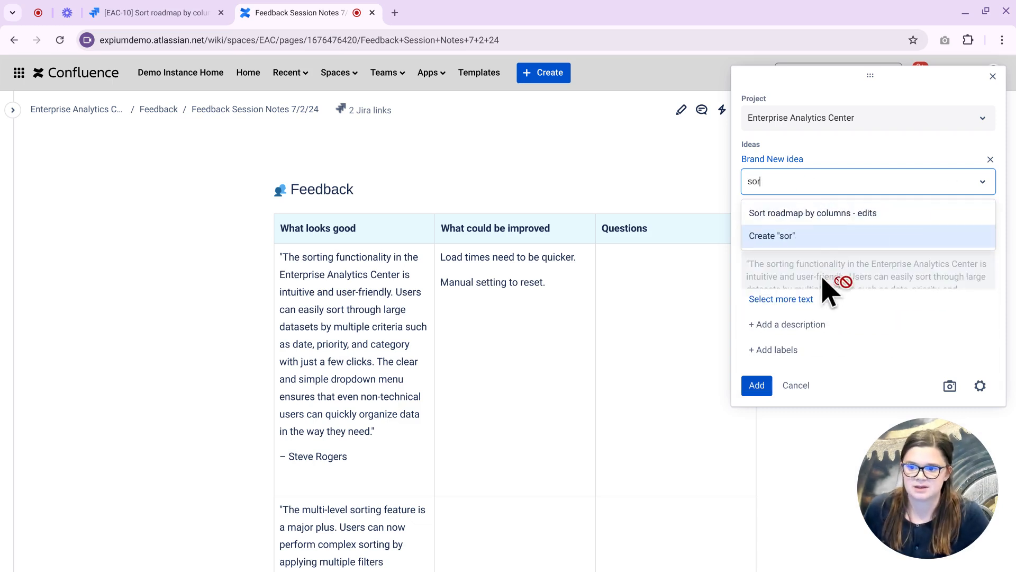
{"action": "left_click", "coordinate": [783, 214]}
{"action": "left_click", "coordinate": [756, 403]}
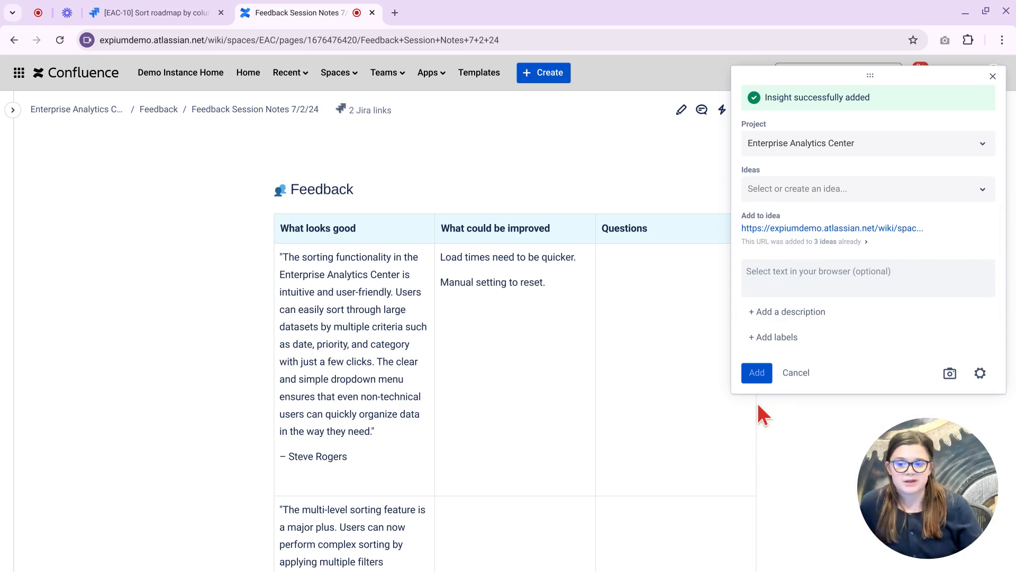
{"action": "left_click", "coordinate": [794, 375]}
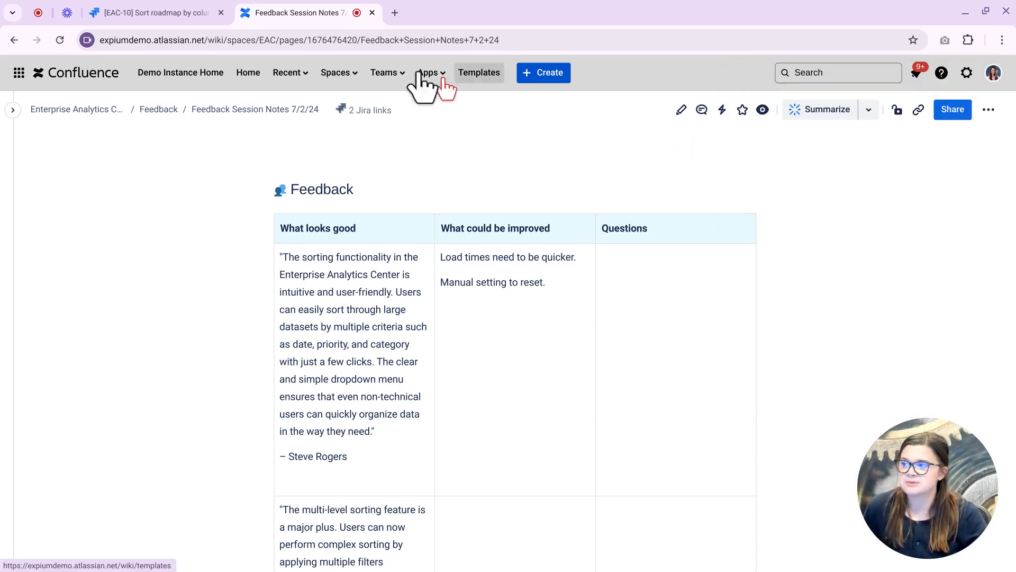
{"action": "left_click", "coordinate": [152, 15]}
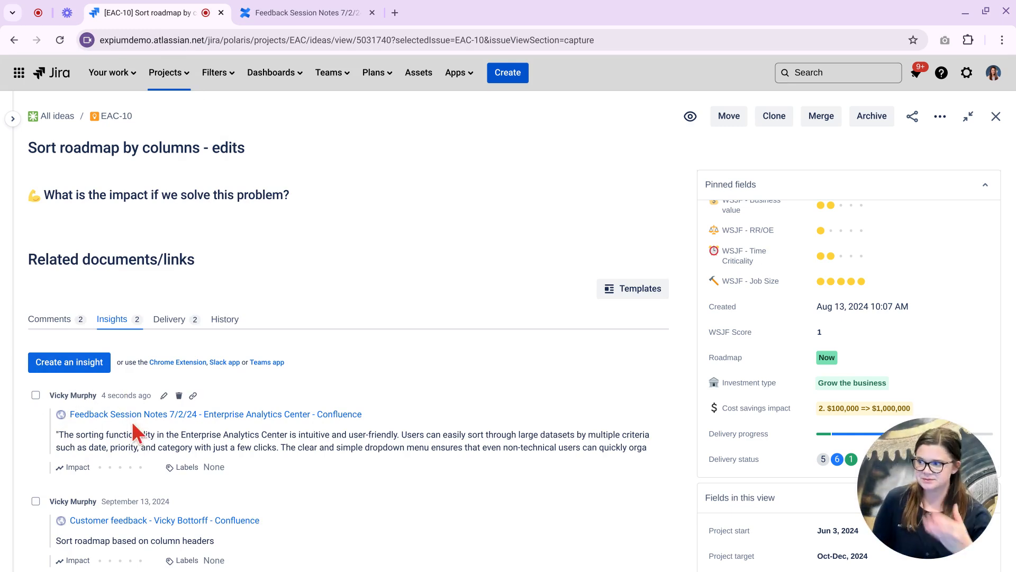
Expand the Enterprise Analytics Center project's views and go to All ideas.
{"action": "left_click", "coordinate": [13, 119]}
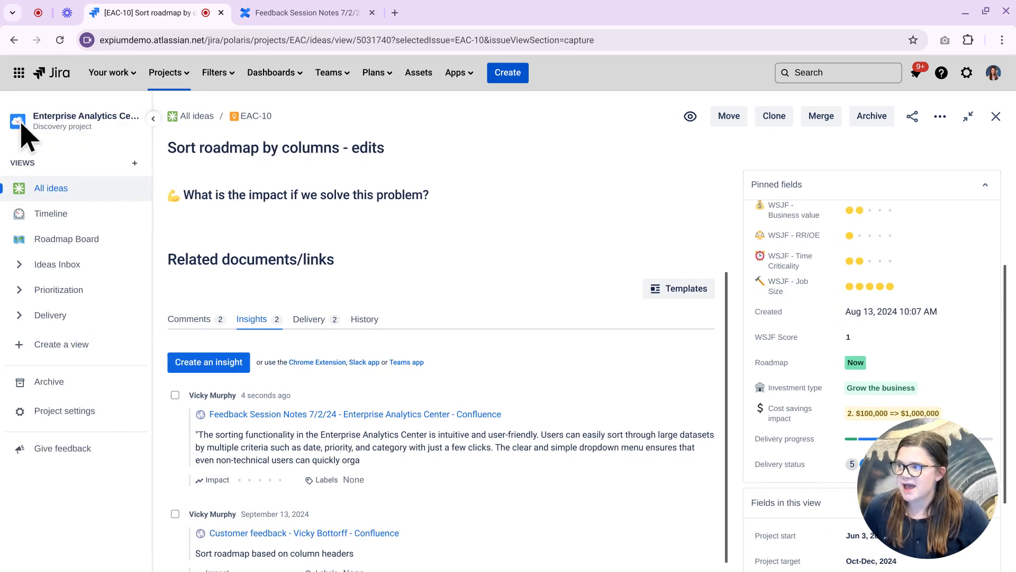
{"action": "left_click", "coordinate": [62, 191]}
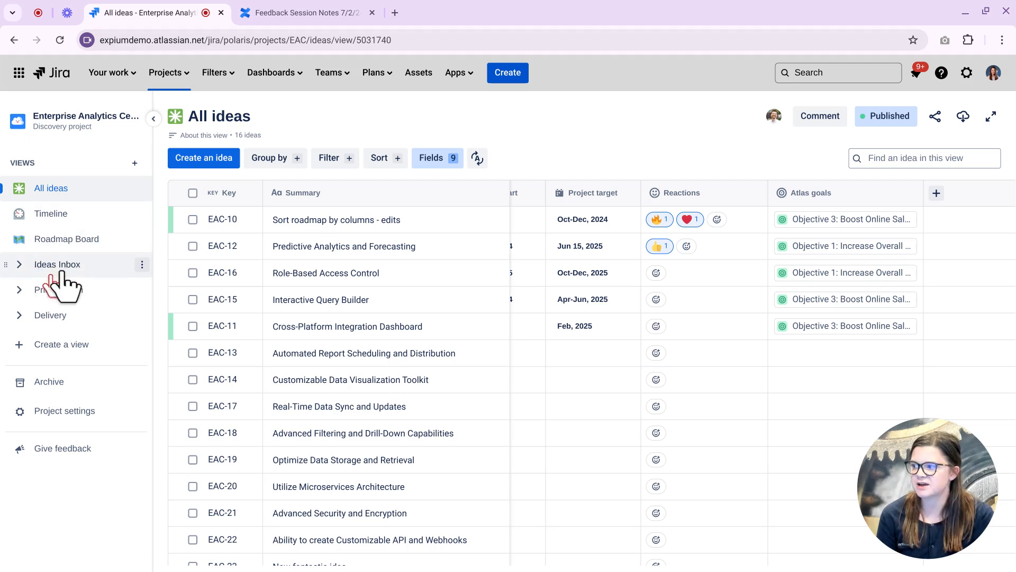
Browse the Ideas Inbox To triage and Escalated views (EAC-19, EAC-22), then expand Prioritization.
{"action": "left_click", "coordinate": [21, 264]}
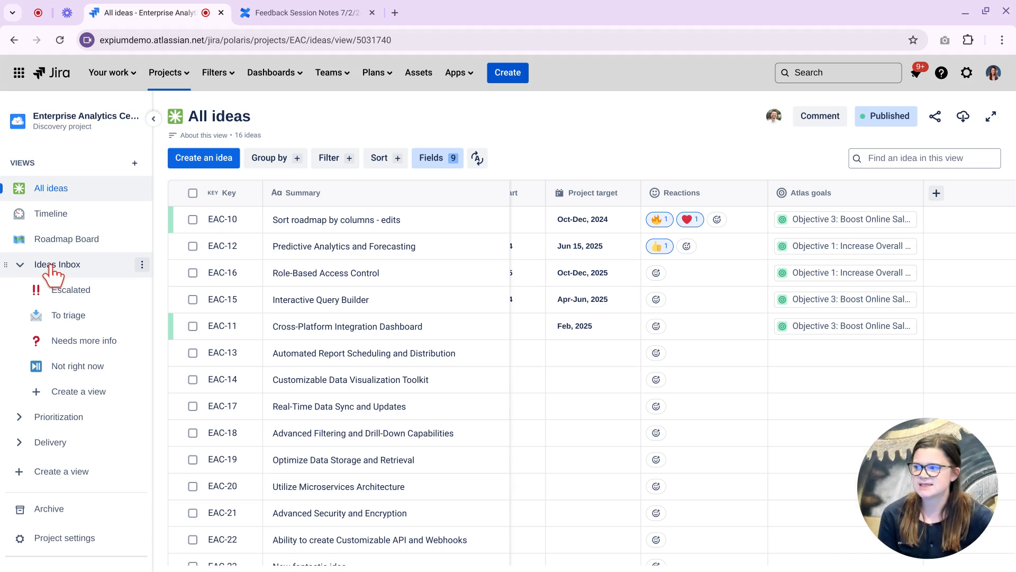
{"action": "left_click", "coordinate": [48, 318]}
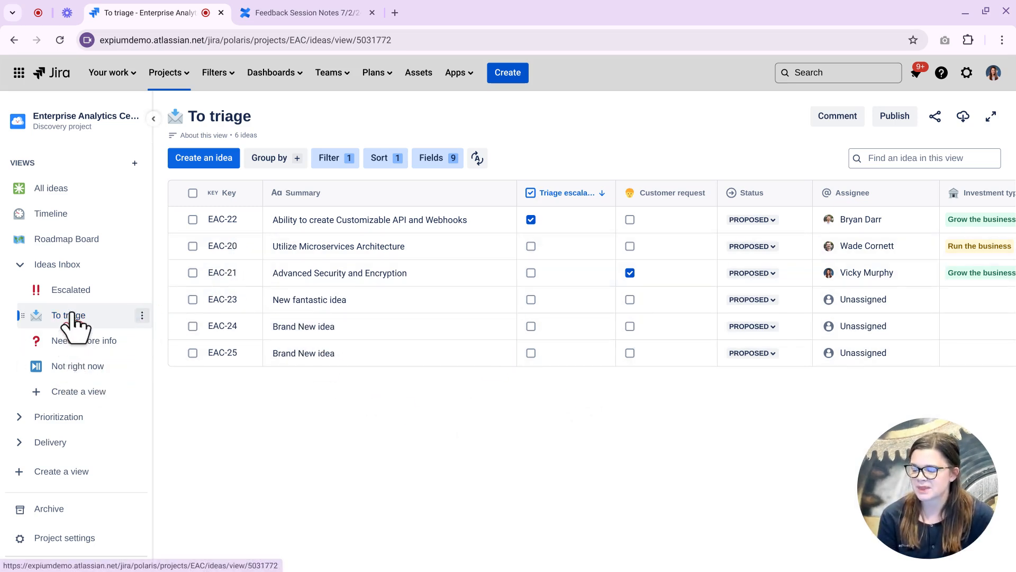
{"action": "left_click", "coordinate": [74, 310]}
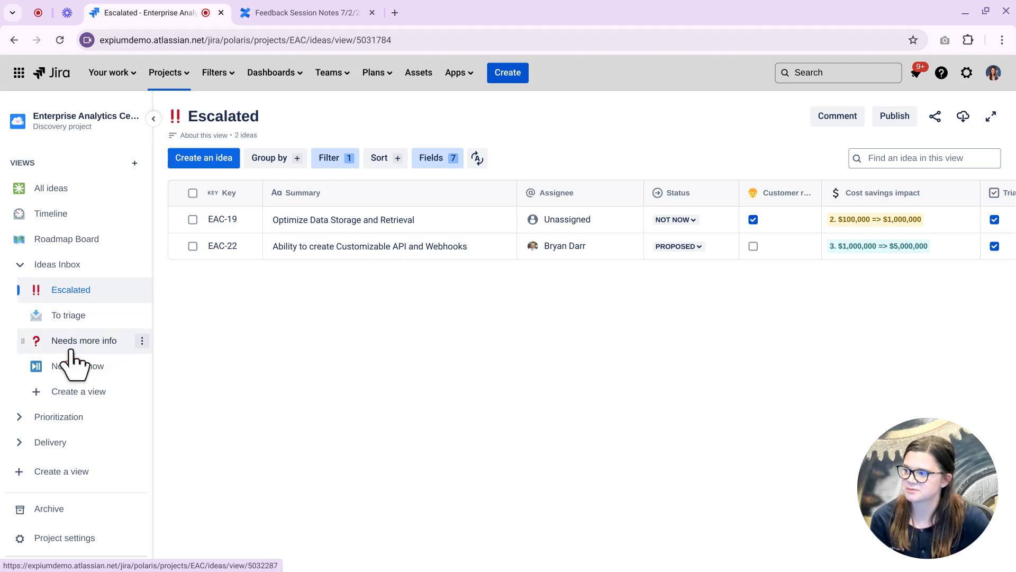
{"action": "left_click", "coordinate": [20, 267]}
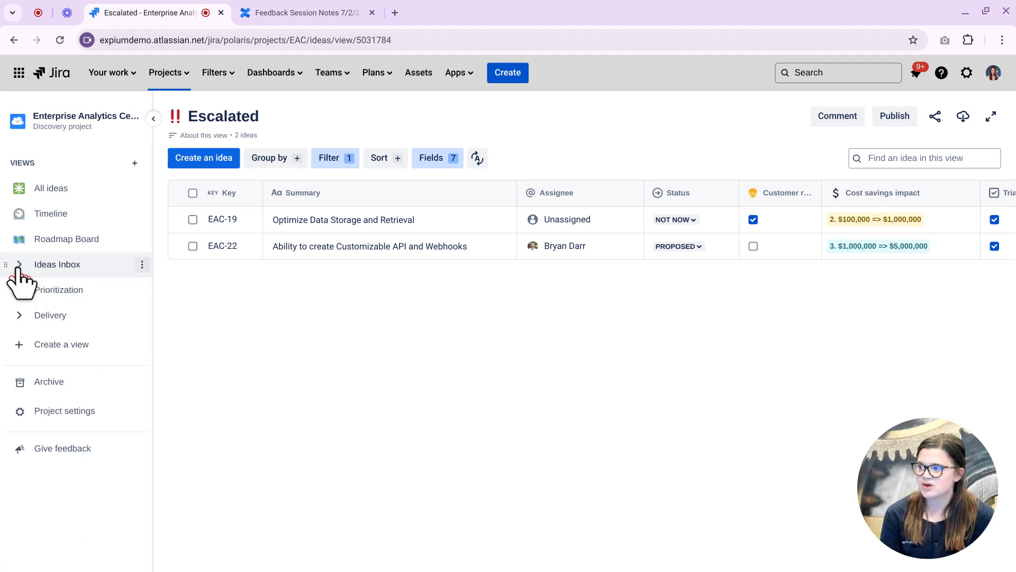
{"action": "left_click", "coordinate": [21, 294]}
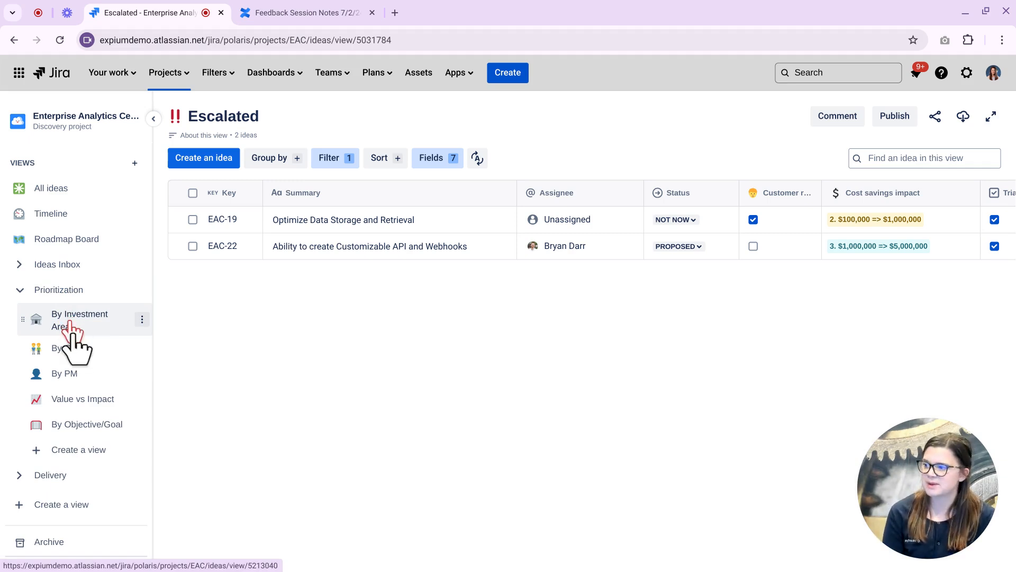
Show the By PM view with the other PM and Unassigned groups collapsed, scrolled right.
{"action": "left_click", "coordinate": [73, 371]}
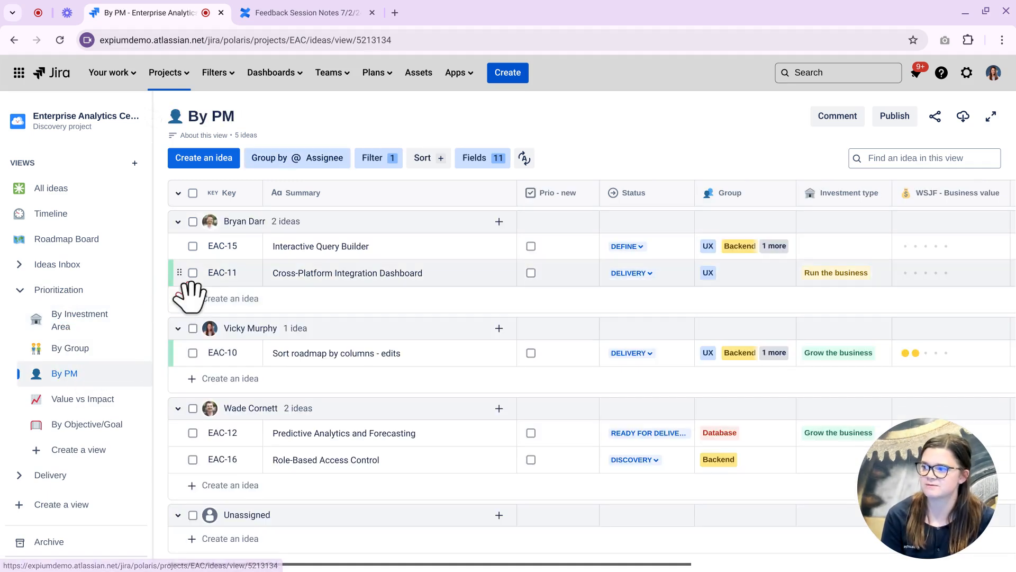
{"action": "left_click", "coordinate": [178, 329]}
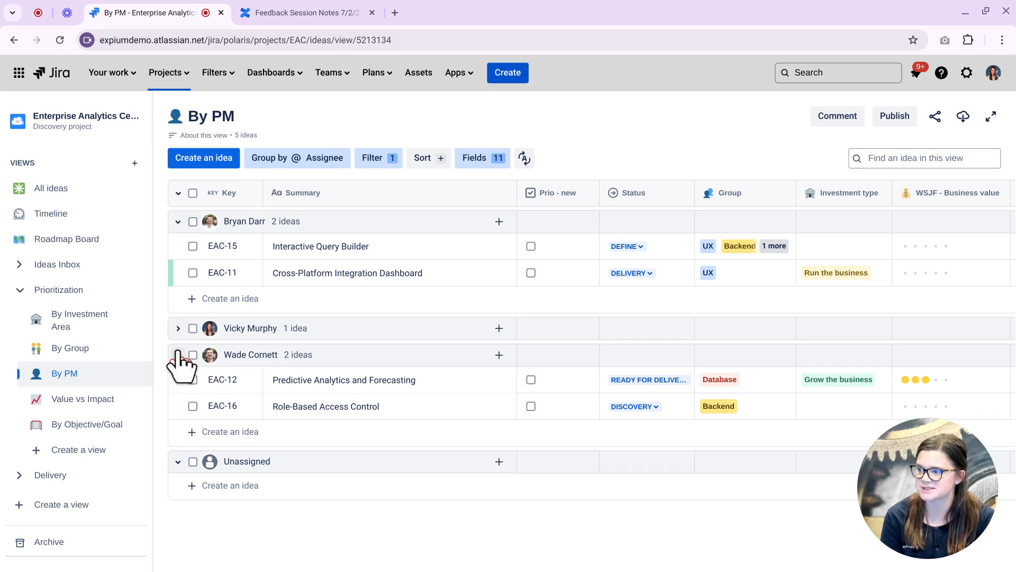
{"action": "left_click", "coordinate": [179, 355]}
{"action": "left_click", "coordinate": [178, 382]}
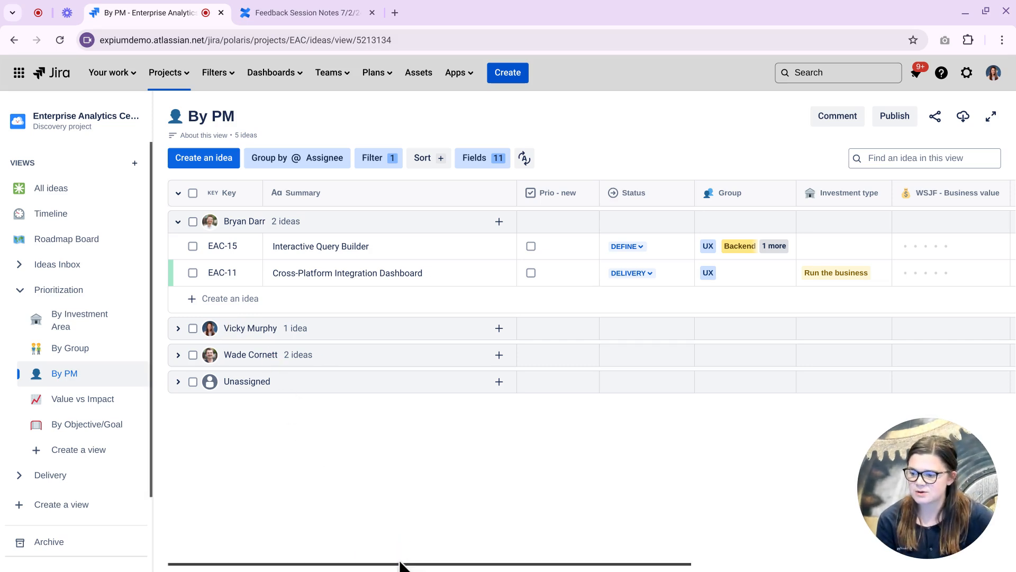
{"action": "left_click_drag", "start_coordinate": [399, 564], "coordinate": [633, 567]}
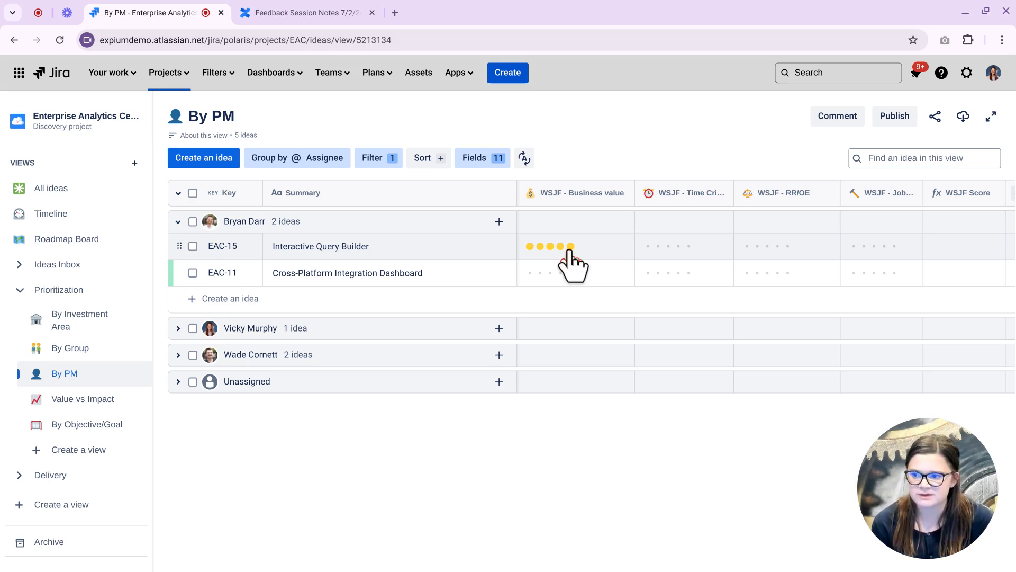
Rate EAC-15 time criticality 2, RR/OE 3 and job size 1 for WSJF Score 10.
{"action": "left_click", "coordinate": [668, 247]}
{"action": "left_click", "coordinate": [767, 248]}
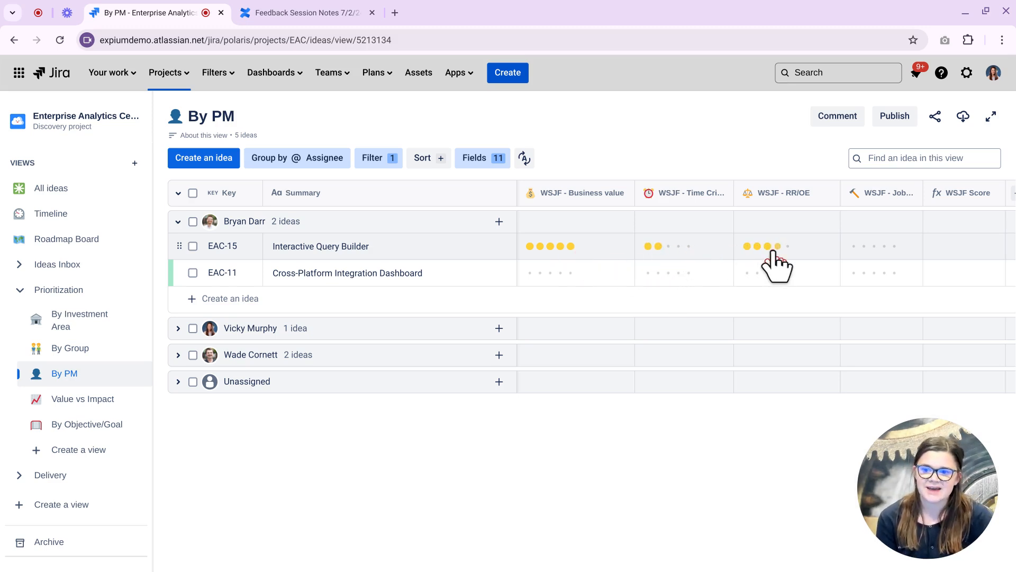
{"action": "left_click", "coordinate": [854, 247]}
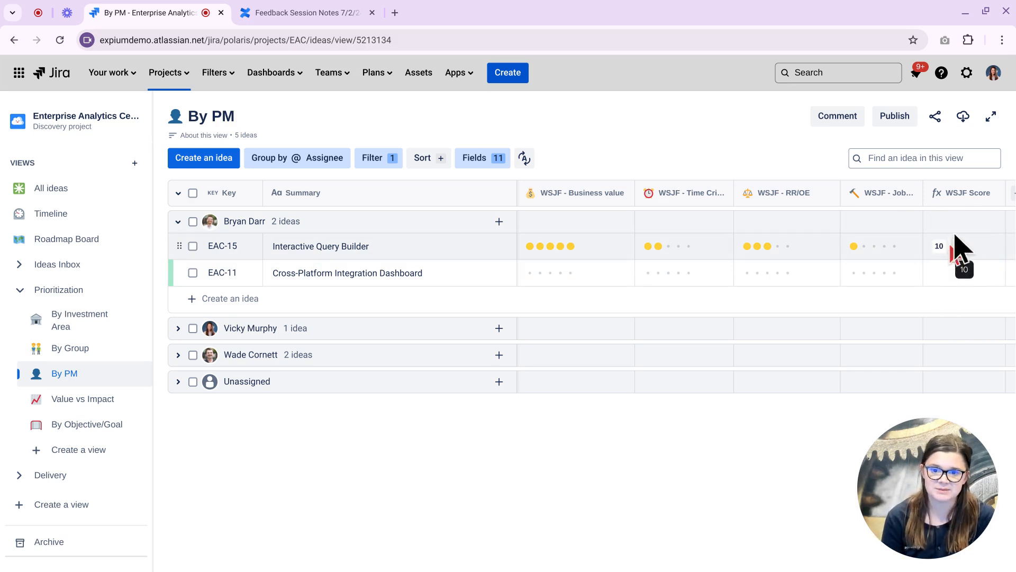
{"action": "mouse_move", "coordinate": [959, 214]}
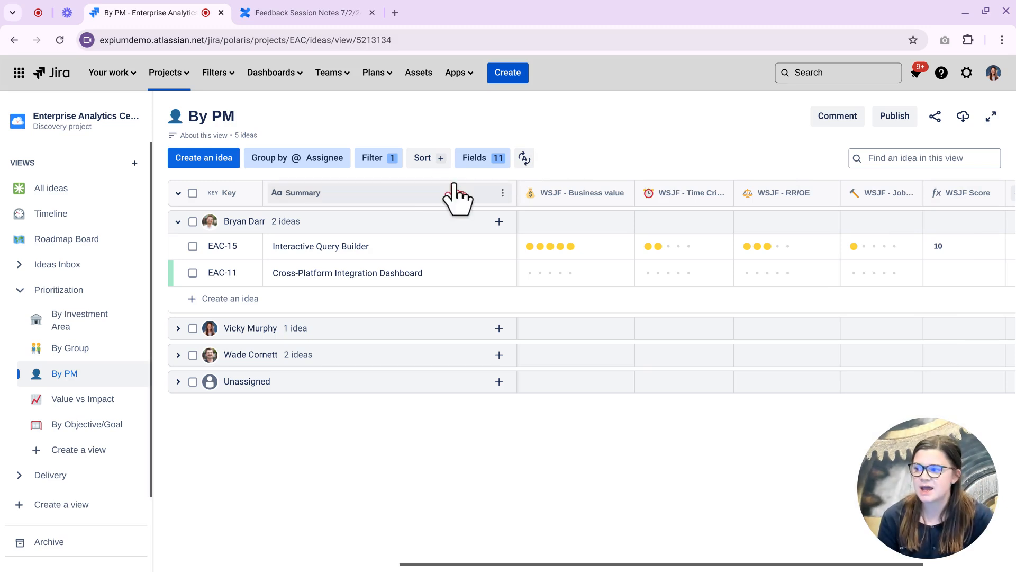
Drag EAC-15 below EAC-11 in the first product manager's group.
{"action": "left_click_drag", "start_coordinate": [180, 254], "coordinate": [179, 287]}
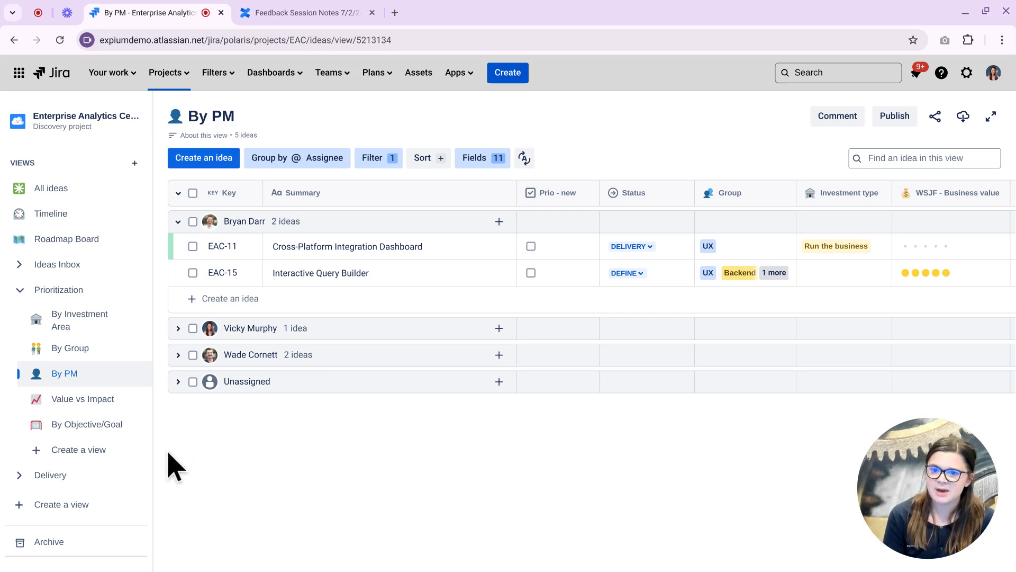
Show the 6-idea Value vs Impact matrix and collapse the Prioritization group.
{"action": "left_click", "coordinate": [80, 401]}
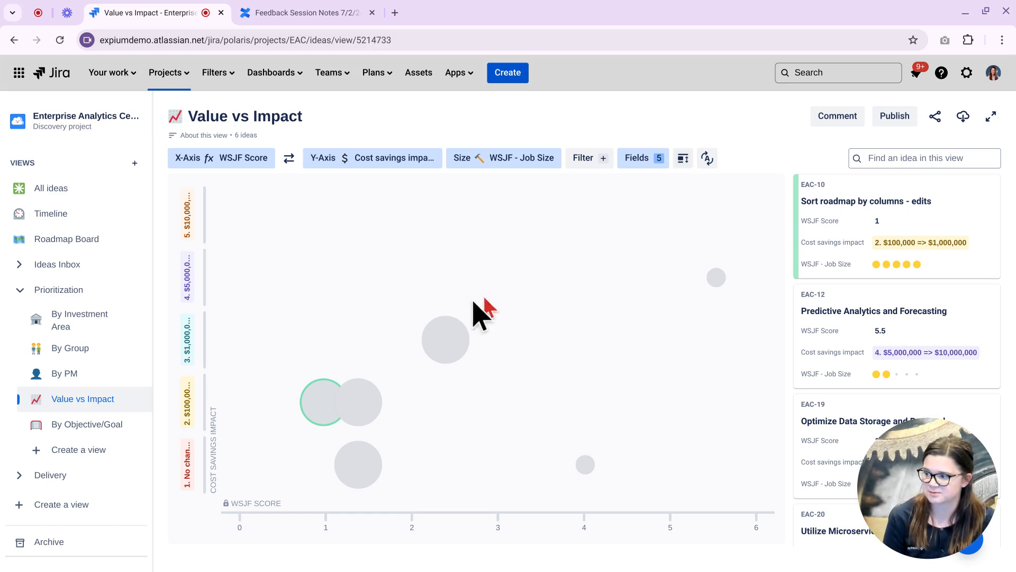
{"action": "left_click", "coordinate": [22, 292]}
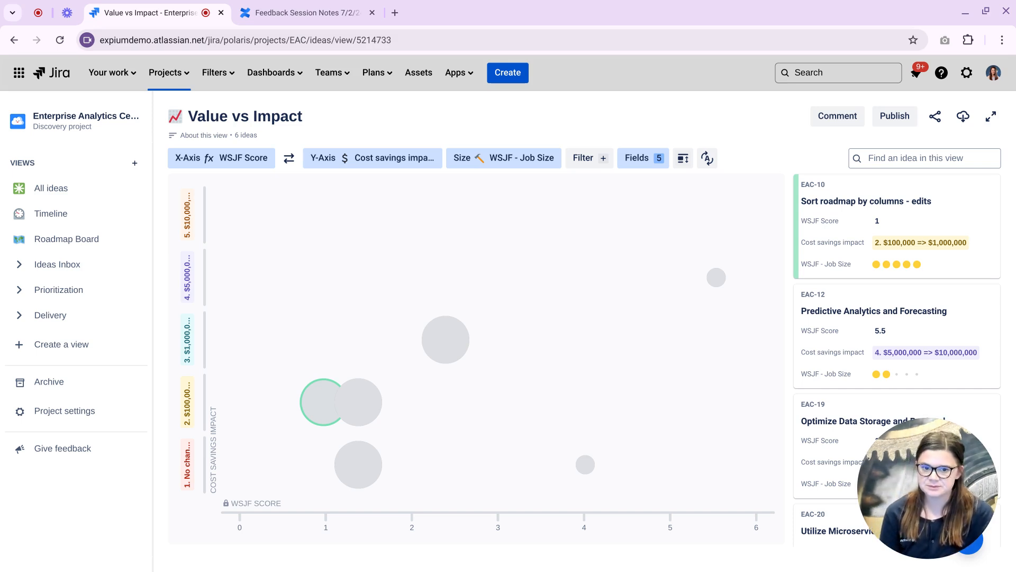
On the Roadmap Board, place EAC-12 below EAC-16 in Next and view EAC-15's details.
{"action": "left_click", "coordinate": [74, 249]}
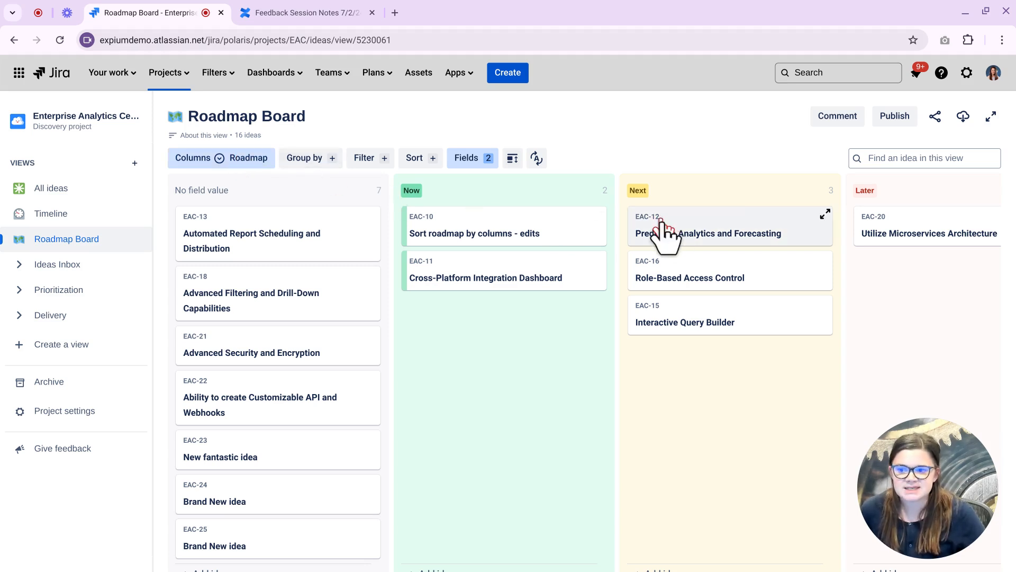
{"action": "left_click_drag", "start_coordinate": [661, 227], "coordinate": [665, 310]}
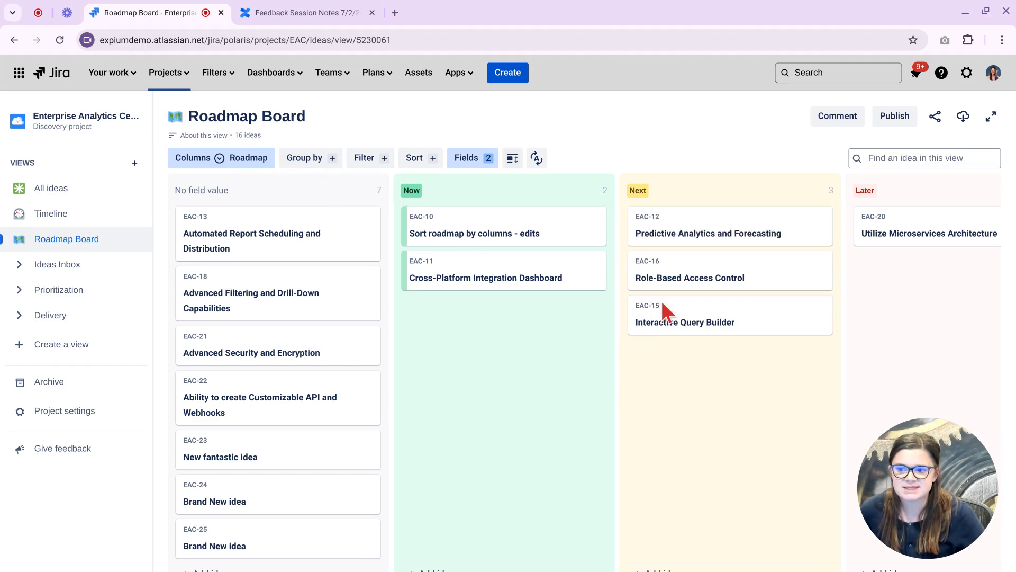
{"action": "left_click", "coordinate": [828, 319]}
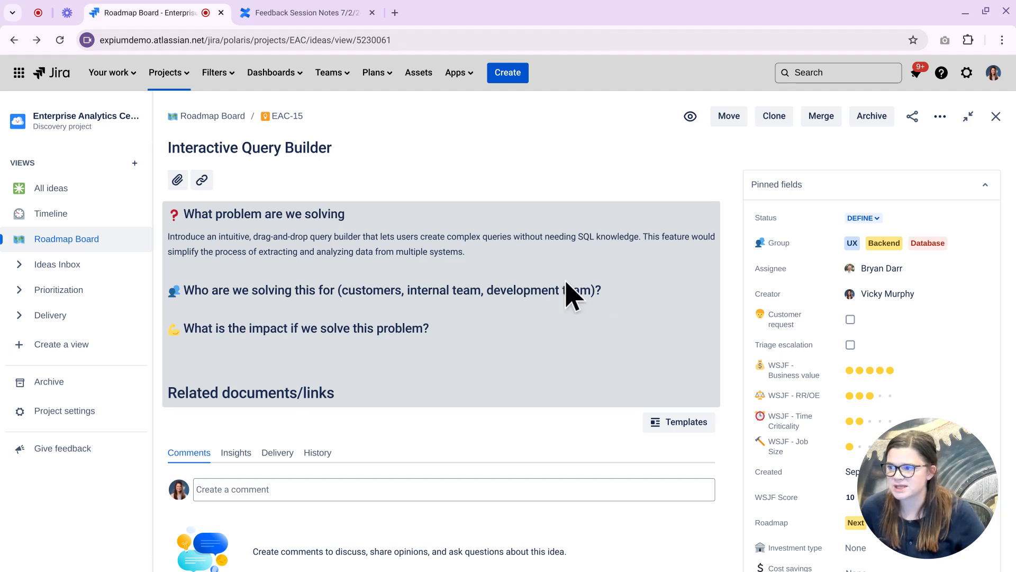
Close EAC-15, move EAC-11 from Now above Interactive Query Builder in Next, then go to Timeline.
{"action": "key", "text": "Escape"}
{"action": "left_click_drag", "start_coordinate": [545, 295], "coordinate": [549, 299]}
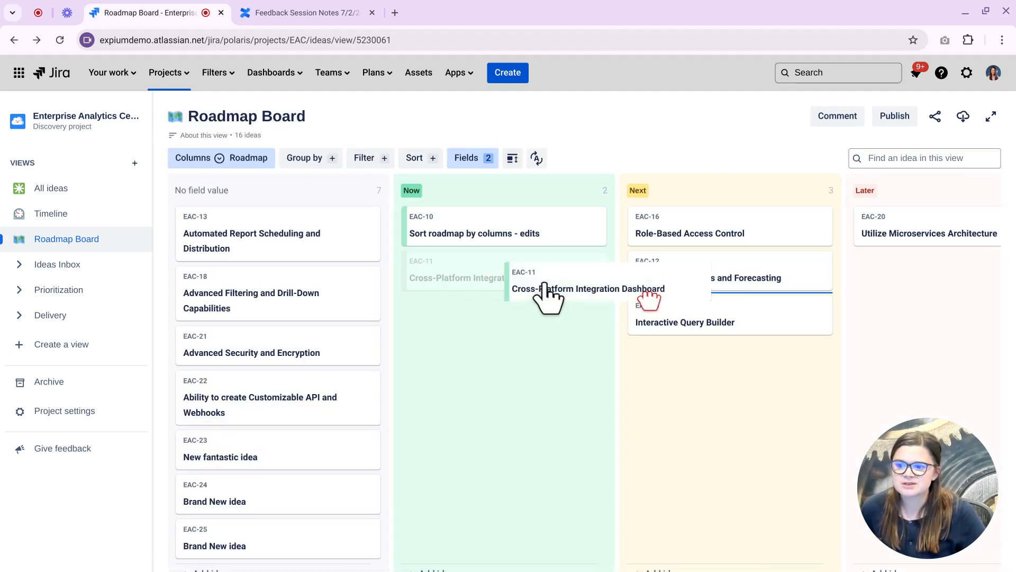
{"action": "left_click_drag", "start_coordinate": [649, 301], "coordinate": [726, 312]}
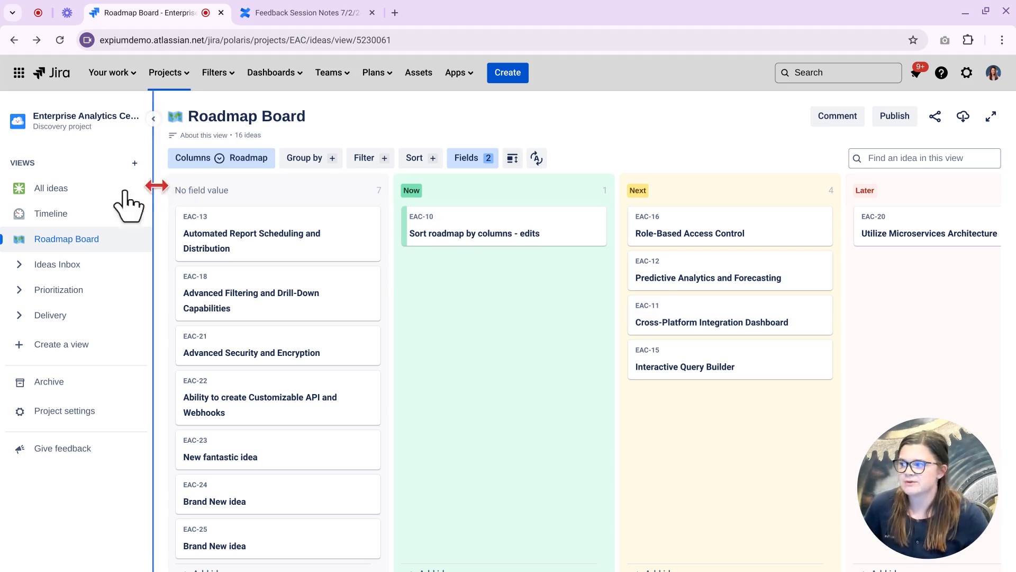
{"action": "left_click", "coordinate": [75, 216]}
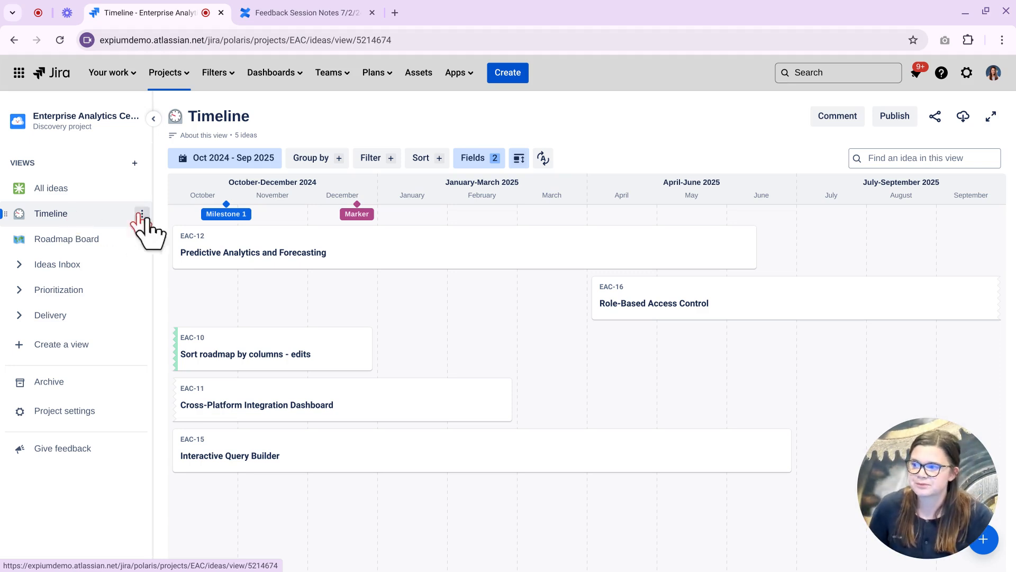
Shift EAC-12 later and below Role-Based Access Control, then add a 29 January 2025 marker.
{"action": "left_click_drag", "start_coordinate": [296, 255], "coordinate": [410, 252]}
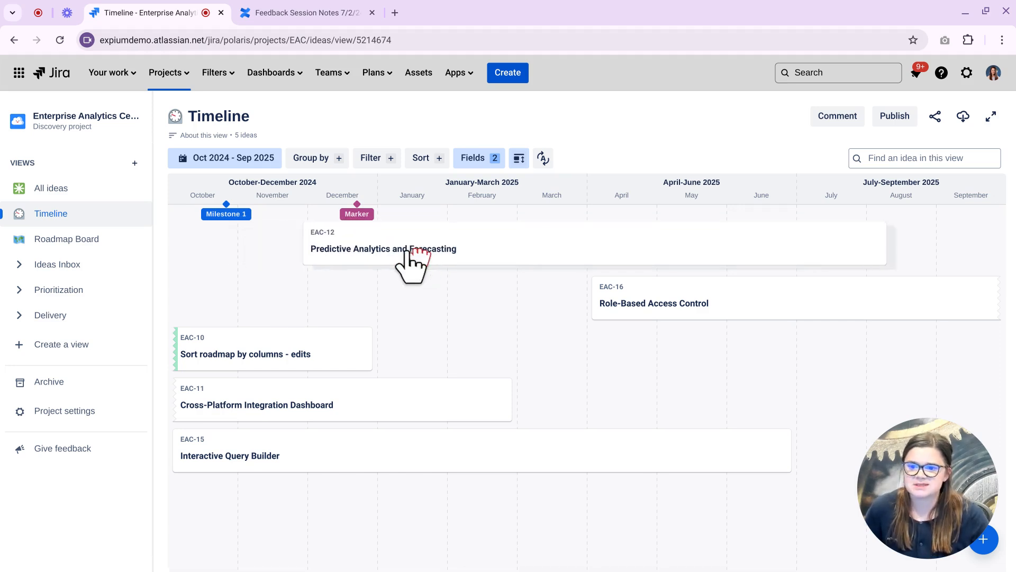
{"action": "mouse_move", "coordinate": [308, 245]}
{"action": "left_mouse_down"}
{"action": "mouse_move", "coordinate": [220, 236]}
{"action": "mouse_move", "coordinate": [329, 250]}
{"action": "mouse_move", "coordinate": [303, 247]}
{"action": "left_mouse_up"}
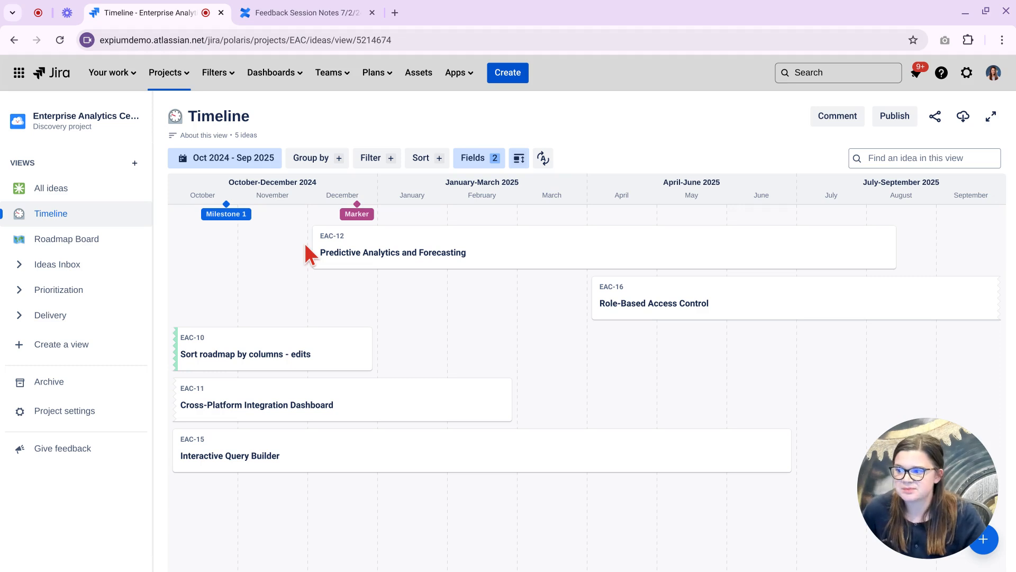
{"action": "left_click_drag", "start_coordinate": [423, 265], "coordinate": [443, 324]}
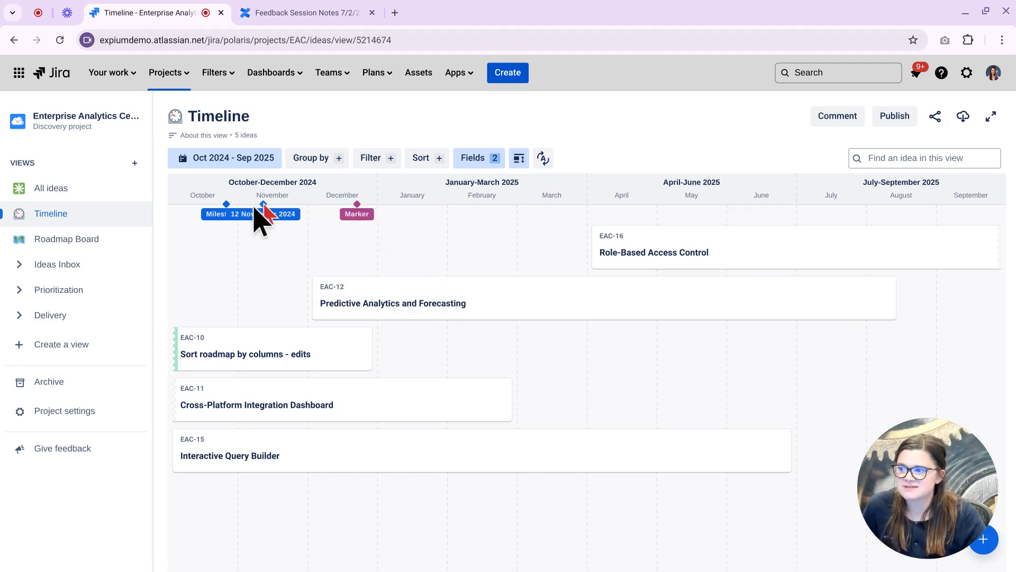
{"action": "left_click", "coordinate": [443, 208]}
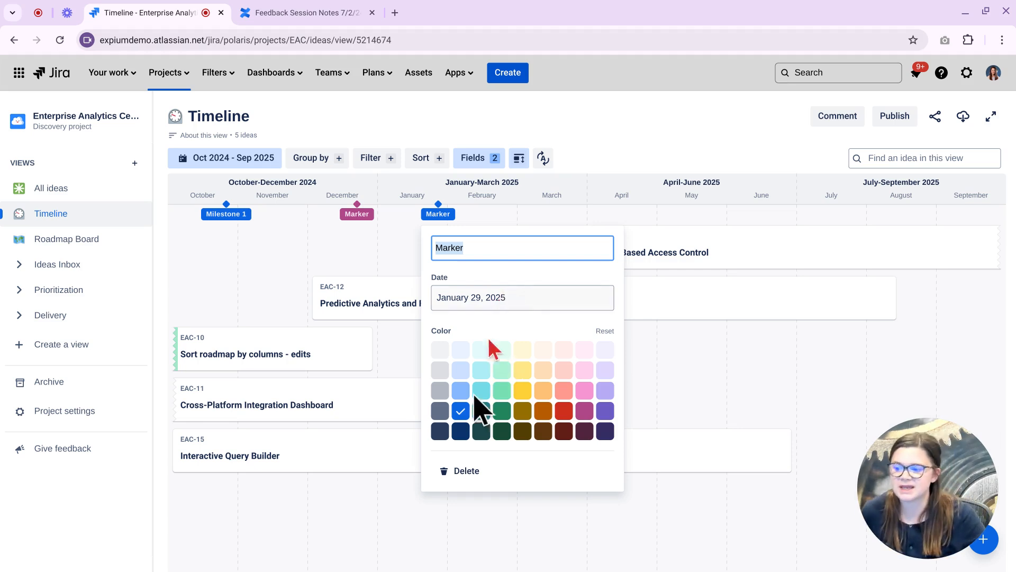
Delete the 29 January 2025 marker, leaving Milestone 1 and the December Marker.
{"action": "left_click", "coordinate": [467, 472]}
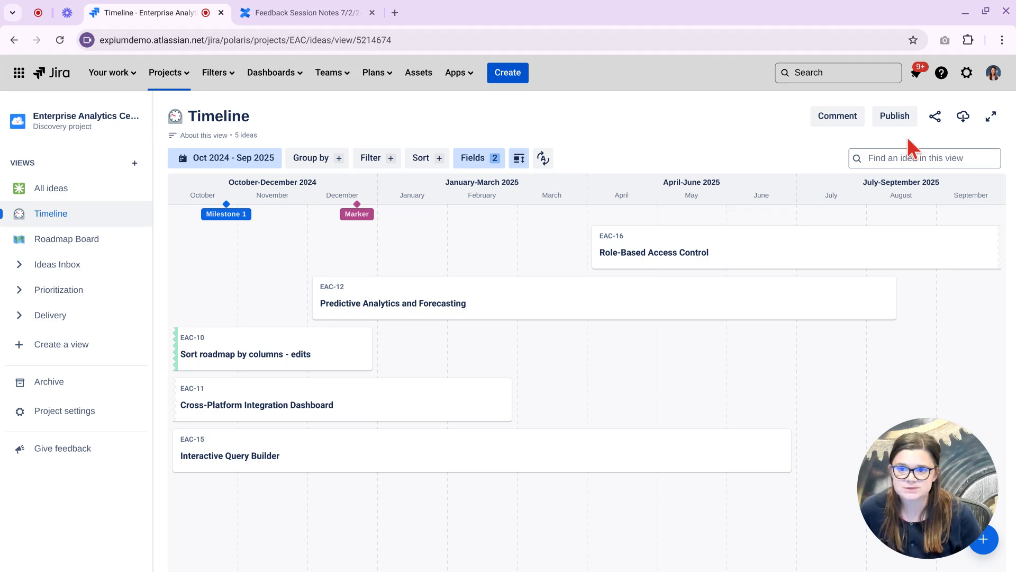
Preview the Timeline view's comments, then bring up its Publish view dialog.
{"action": "left_click", "coordinate": [847, 121]}
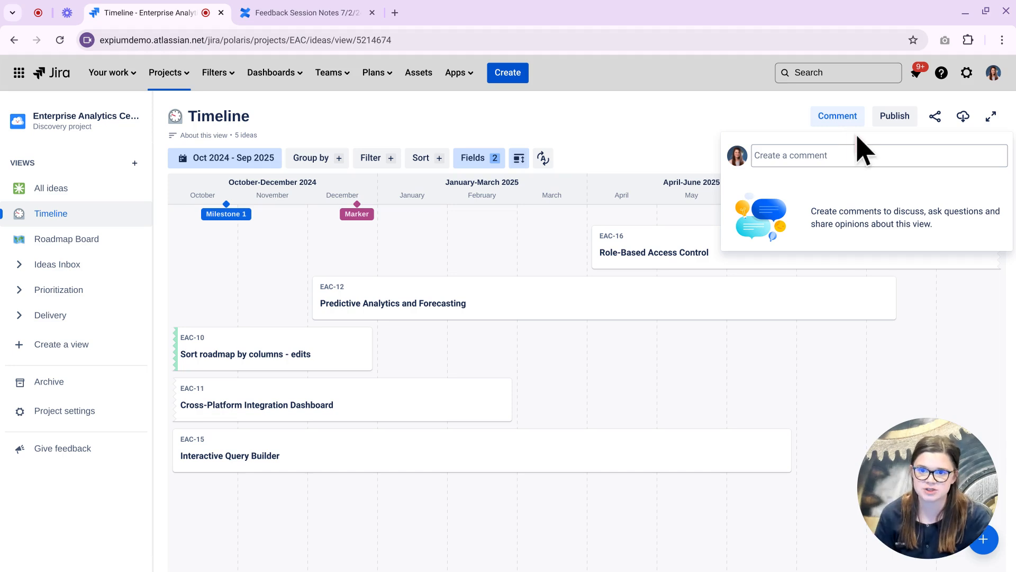
{"action": "left_click", "coordinate": [890, 117]}
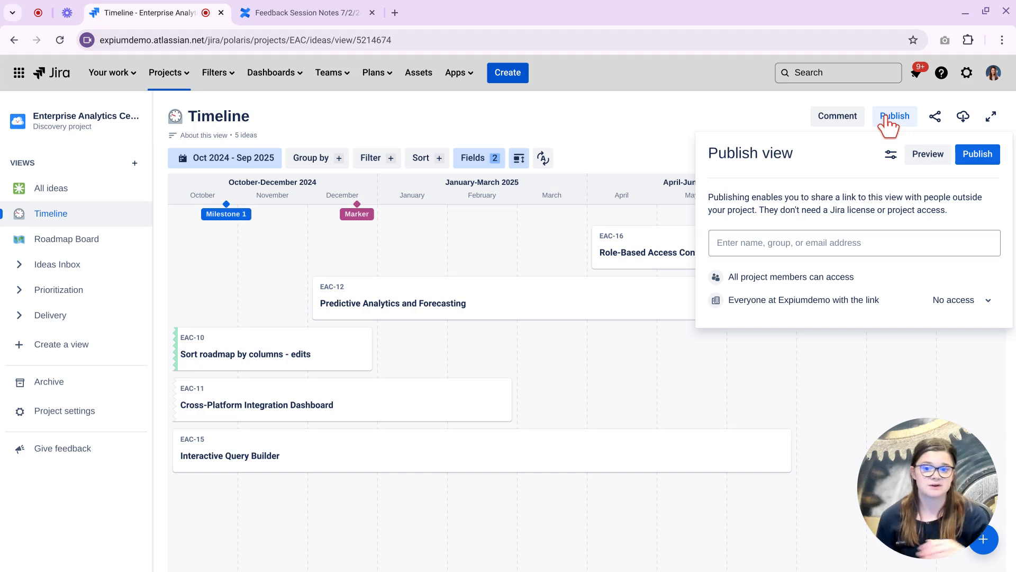
Publish the Timeline view, then review its autosave setting and team sharing options.
{"action": "left_click", "coordinate": [969, 157]}
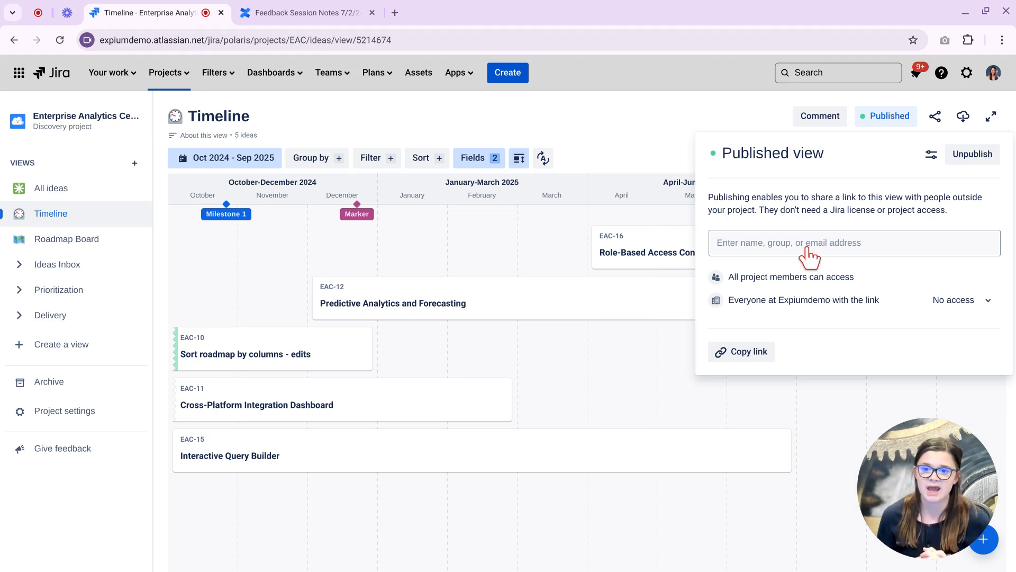
{"action": "left_click", "coordinate": [669, 137]}
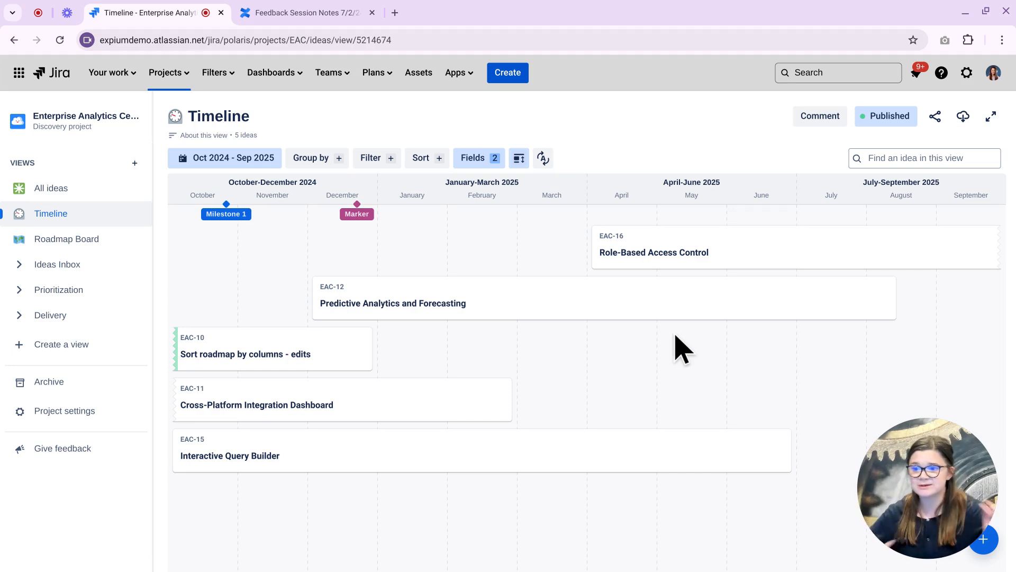
{"action": "left_click", "coordinate": [550, 159]}
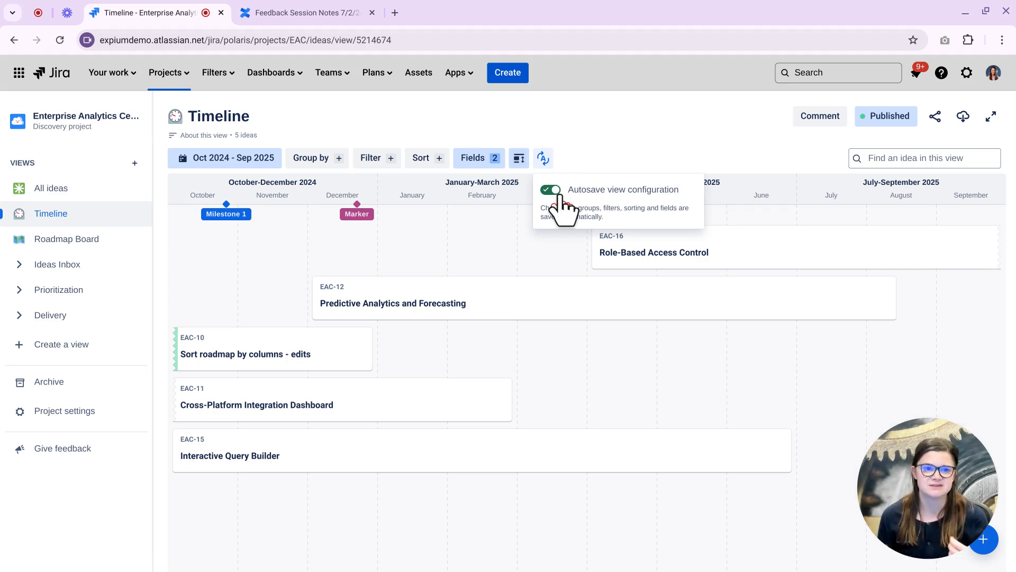
{"action": "left_click", "coordinate": [879, 116]}
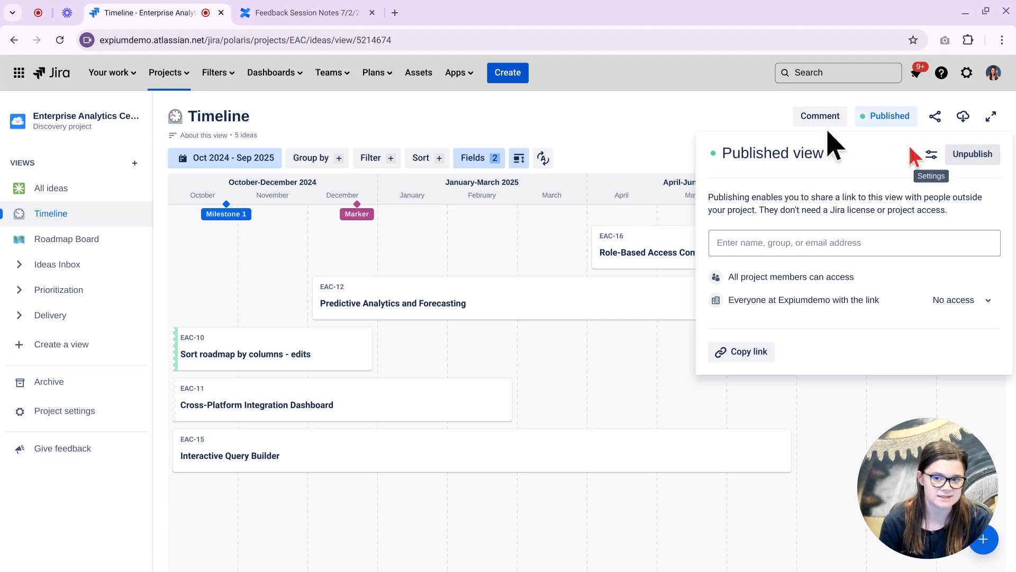
{"action": "left_click", "coordinate": [741, 130]}
{"action": "left_click", "coordinate": [936, 117]}
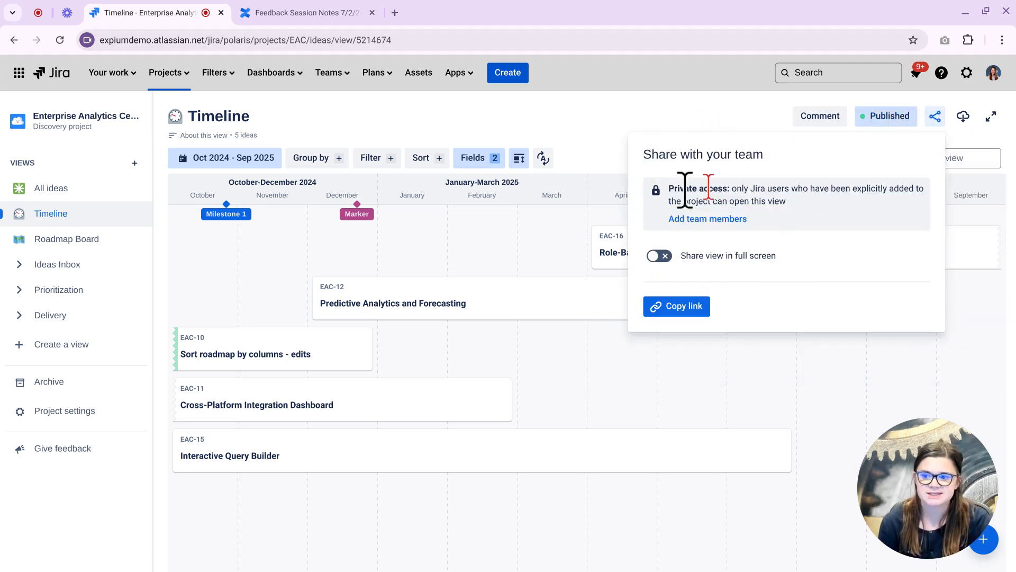
{"action": "left_click", "coordinate": [681, 96]}
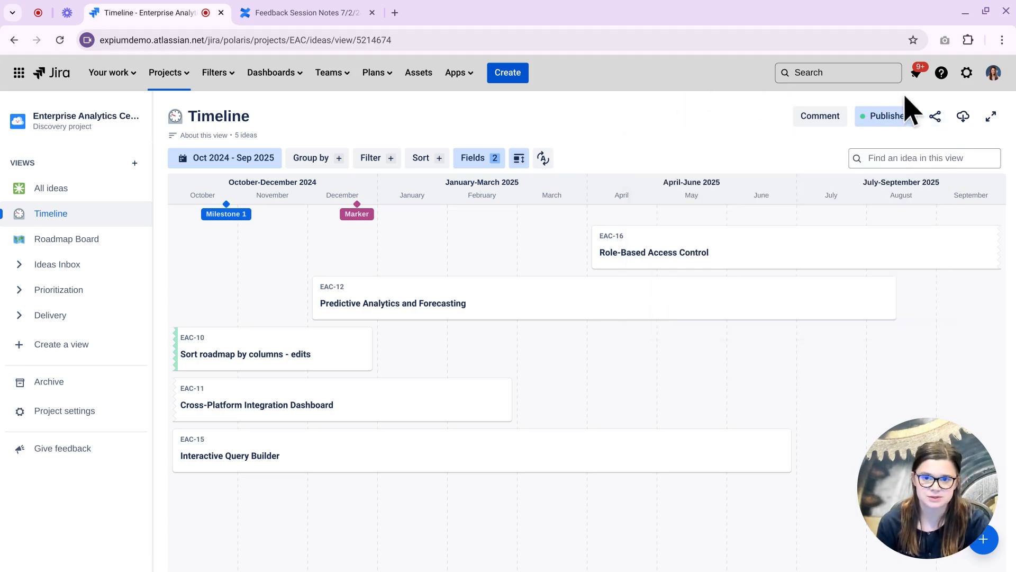
{"action": "left_click", "coordinate": [963, 116]}
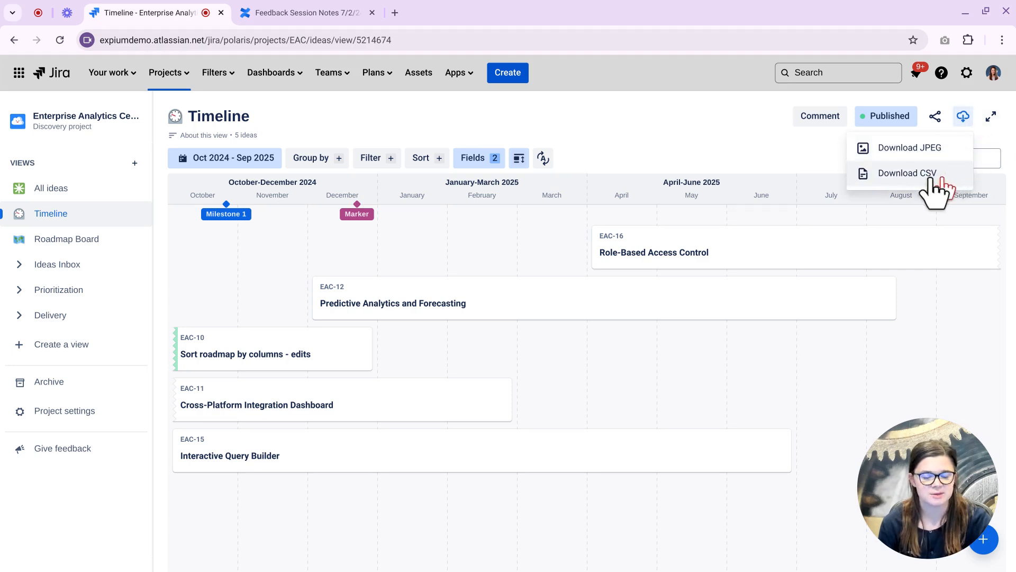
{"action": "left_click", "coordinate": [695, 106]}
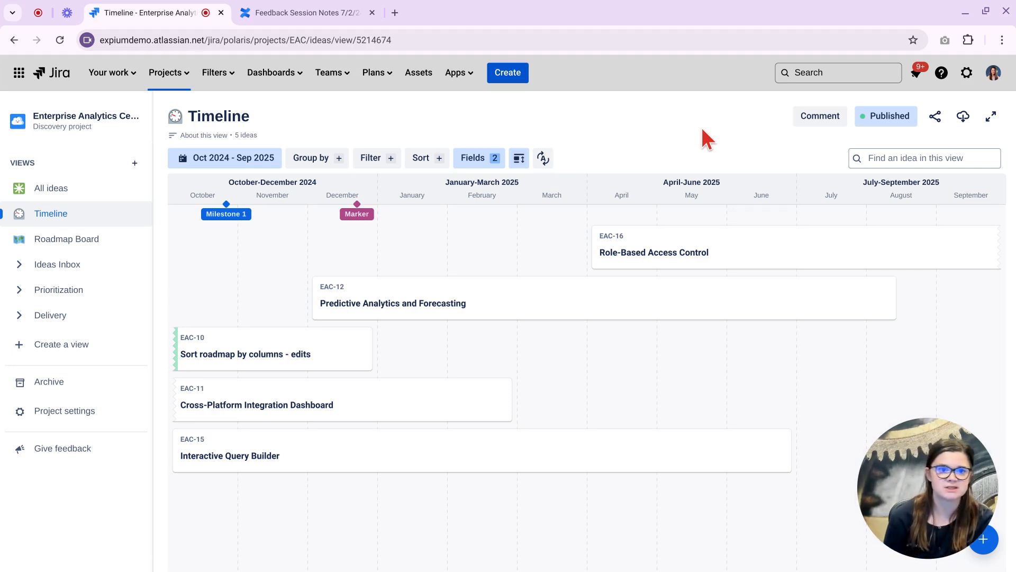
Open idea EAC-10 'Sort roadmap by columns - edits' from All Ideas in Delivery under Delivery.
{"action": "left_click", "coordinate": [19, 316]}
{"action": "left_click", "coordinate": [47, 347]}
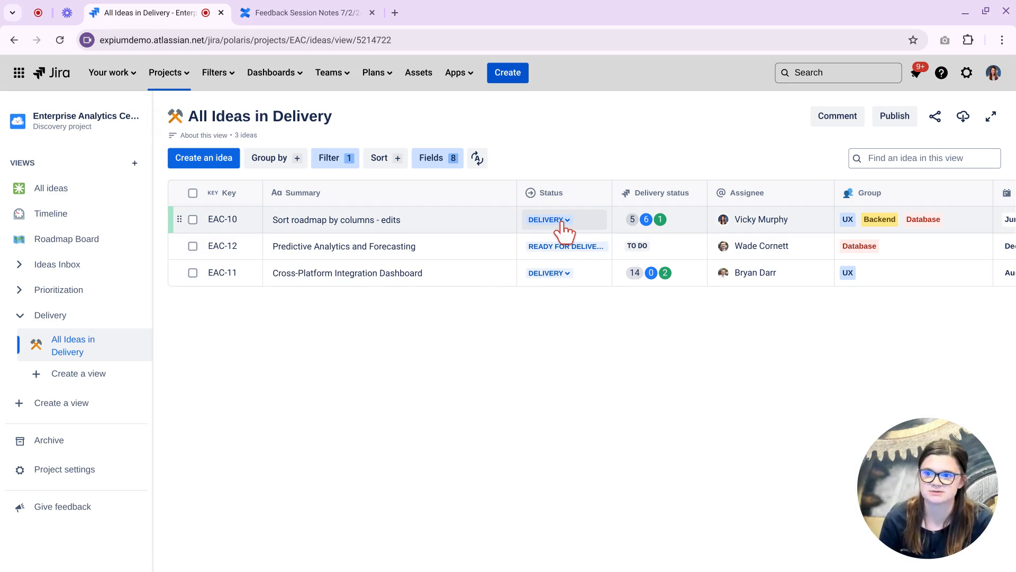
{"action": "left_click", "coordinate": [381, 223]}
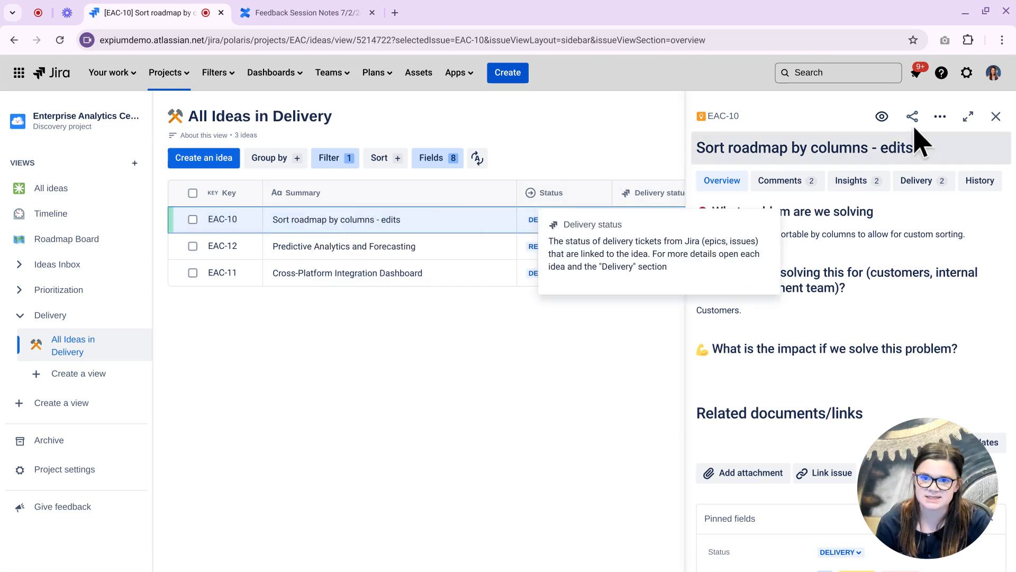
Show EAC-10 full-page on its Delivery tab, listing INIT-2 and INIT-4, with the sidebar collapsed.
{"action": "left_click", "coordinate": [968, 117]}
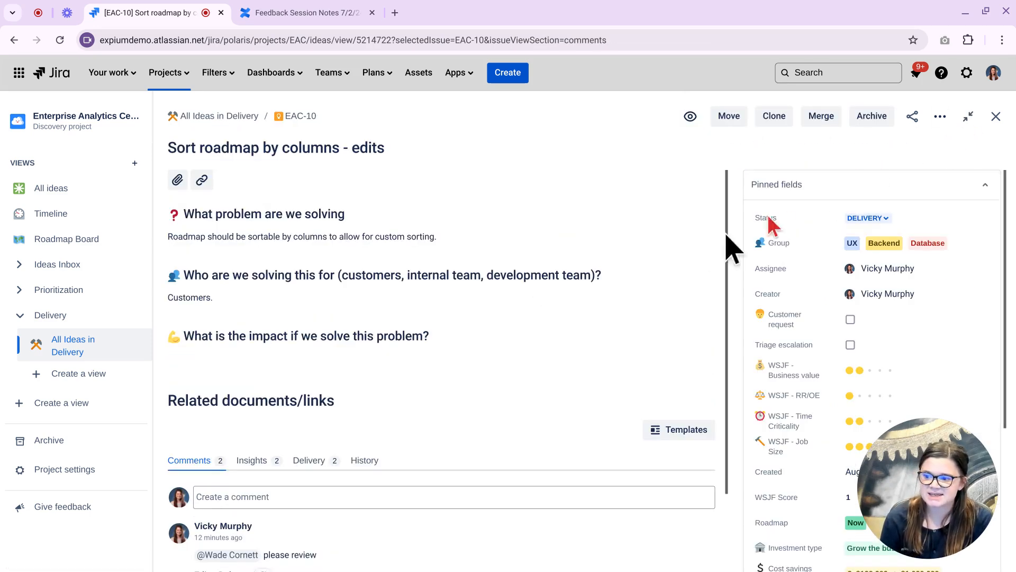
{"action": "left_click", "coordinate": [309, 460]}
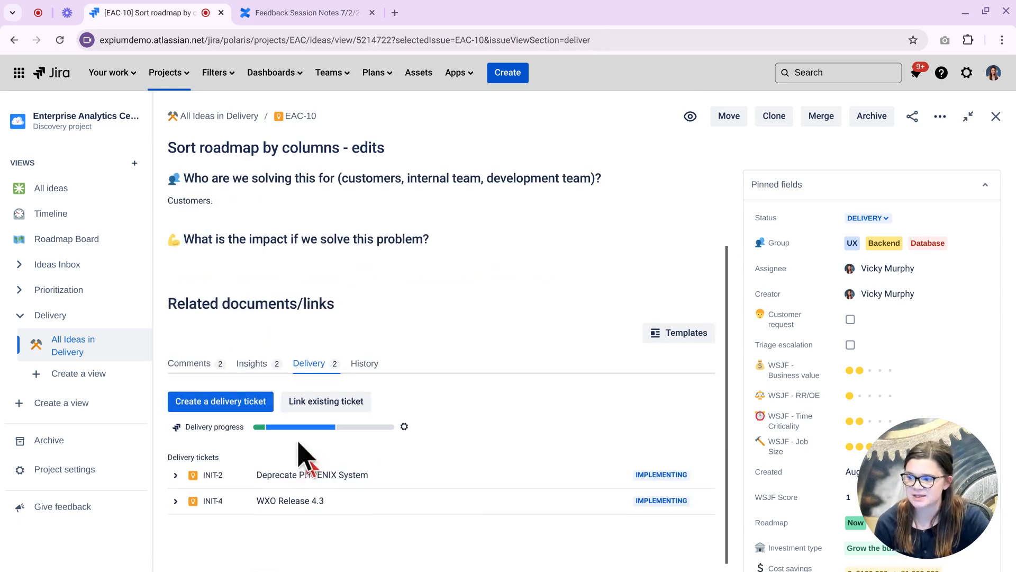
{"action": "scroll", "coordinate": [288, 414], "scroll_direction": "down", "scroll_amount": 1}
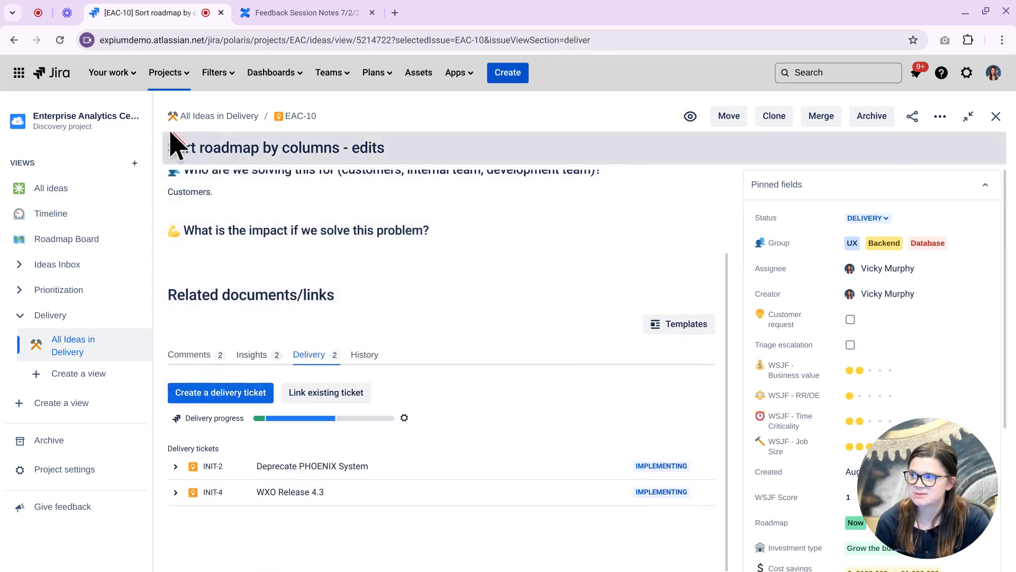
{"action": "left_click", "coordinate": [152, 118]}
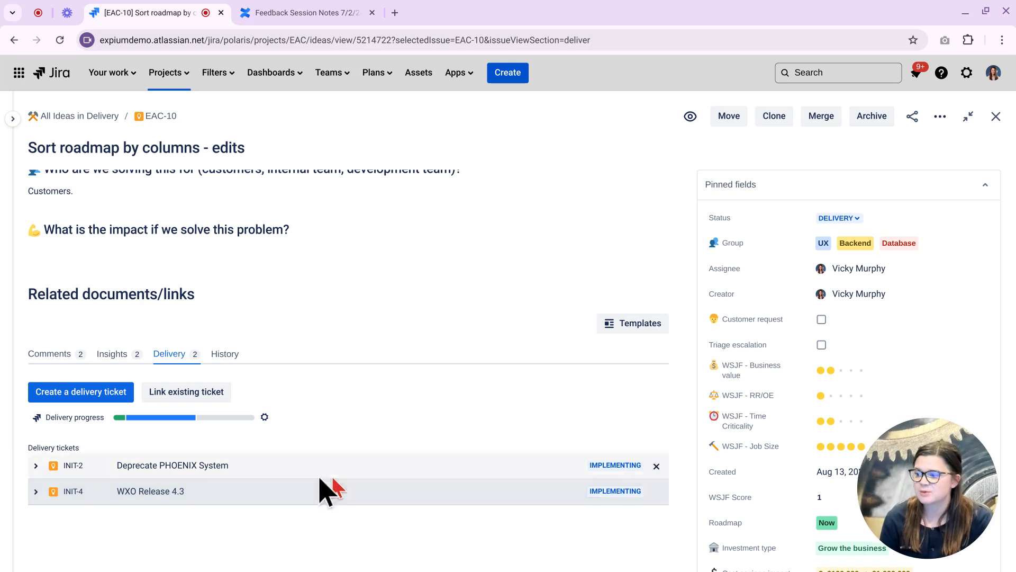
Link existing ticket INIT-7 Rollout TTA System to EAC-10 as a delivery ticket.
{"action": "left_click", "coordinate": [192, 403]}
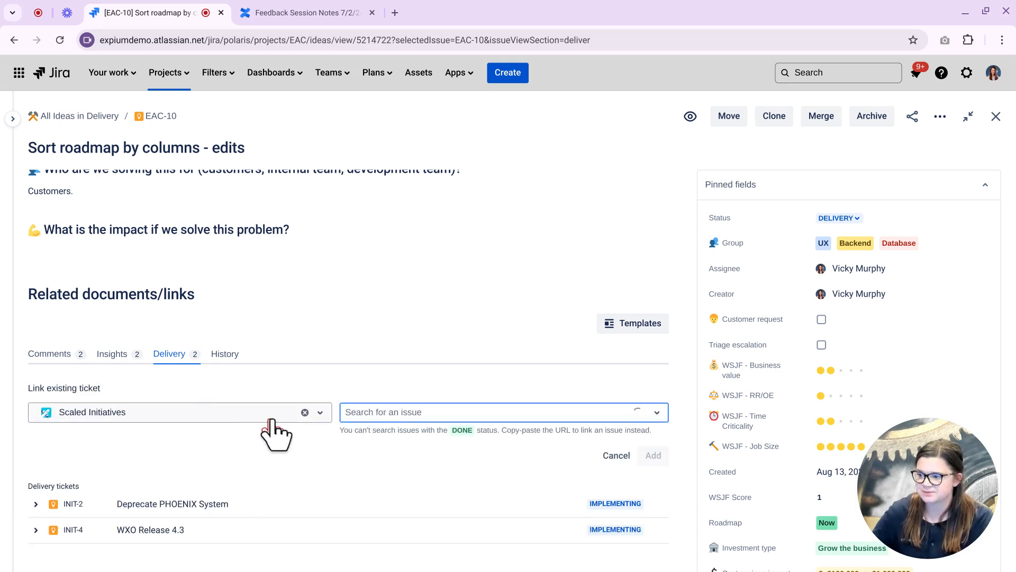
{"action": "left_click", "coordinate": [359, 414]}
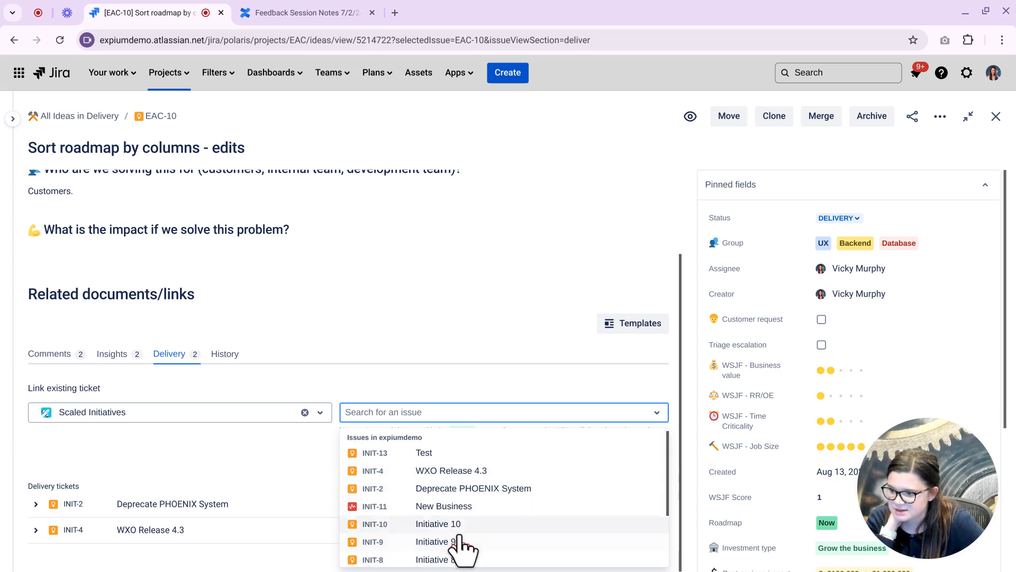
{"action": "scroll", "coordinate": [461, 532], "scroll_direction": "down", "scroll_amount": 3}
{"action": "left_click", "coordinate": [453, 497]}
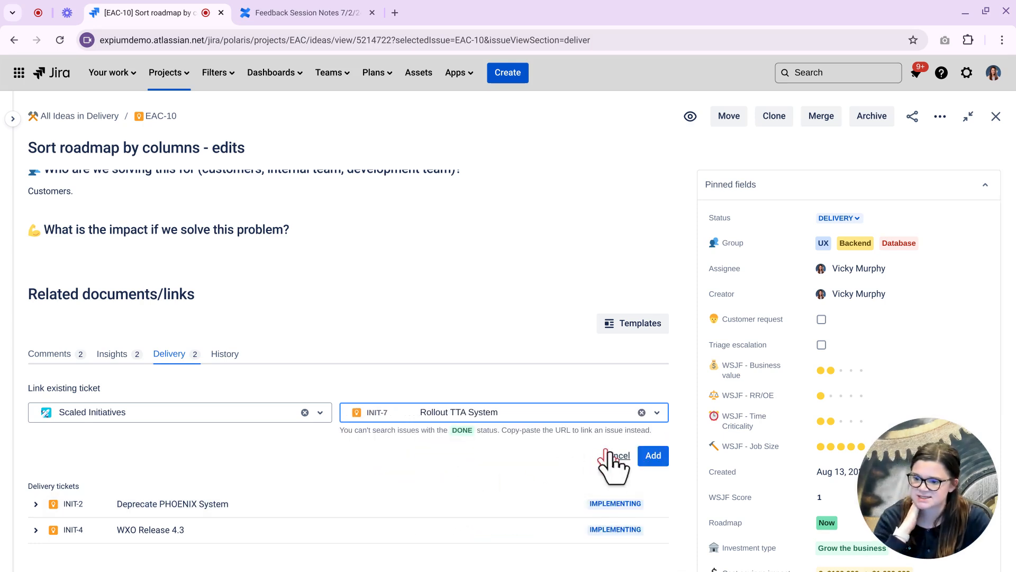
{"action": "left_click", "coordinate": [651, 459]}
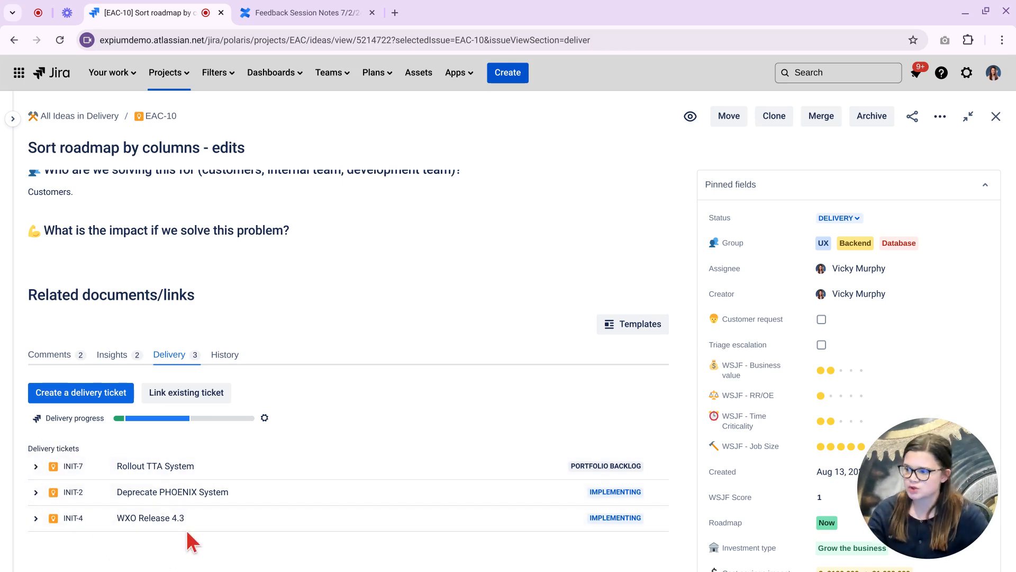
Expand INIT-2 and its EPIC-1 to inspect child tickets, then collapse both again.
{"action": "left_click", "coordinate": [36, 467]}
{"action": "left_click", "coordinate": [35, 467]}
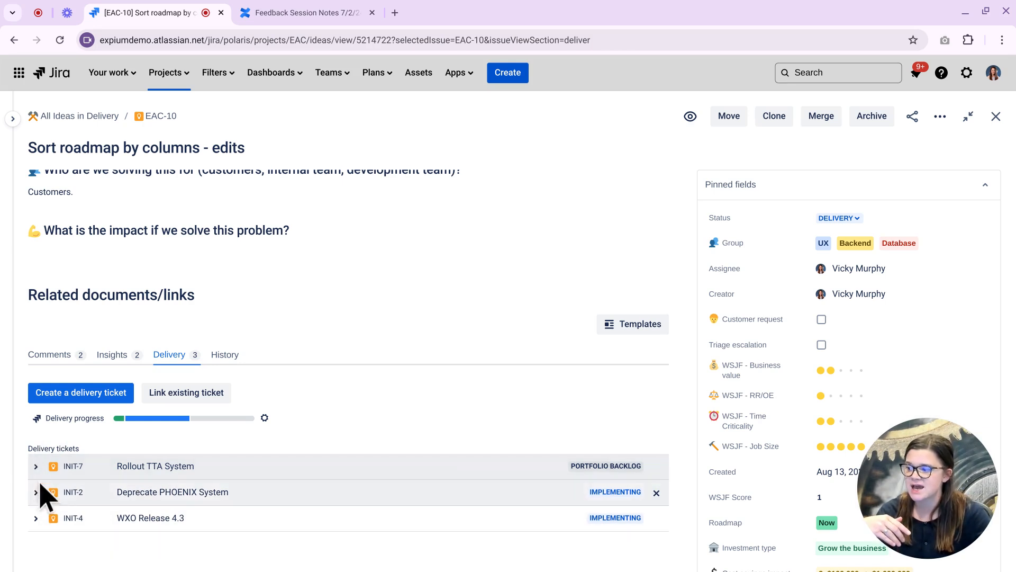
{"action": "left_click", "coordinate": [36, 492]}
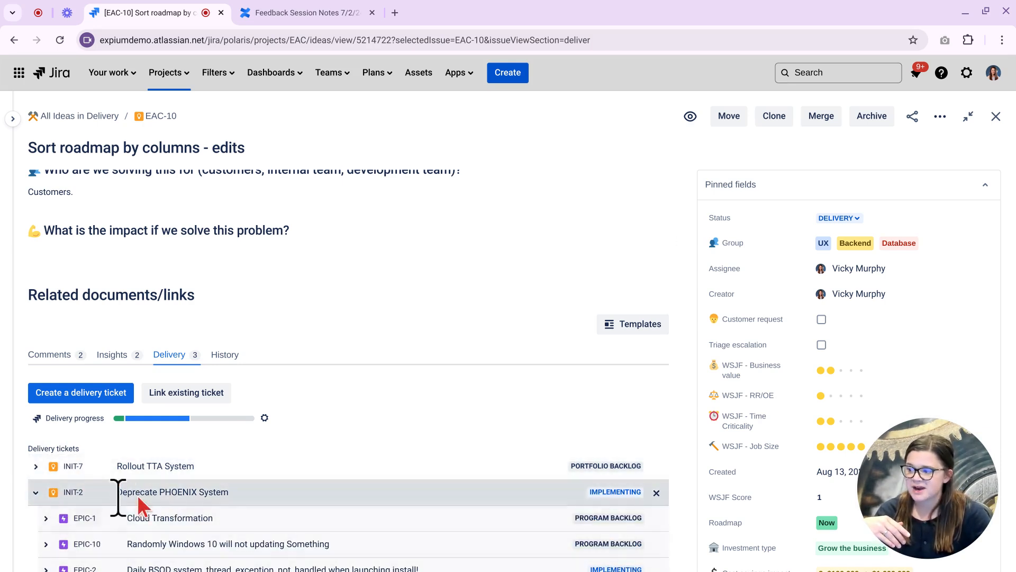
{"action": "scroll", "coordinate": [125, 492], "scroll_direction": "down", "scroll_amount": 2}
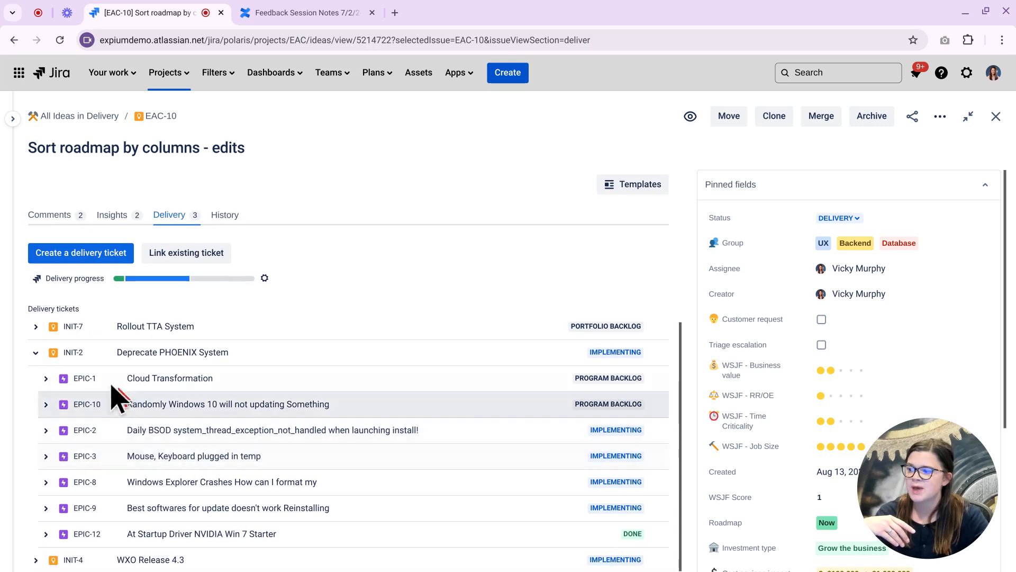
{"action": "left_click", "coordinate": [46, 378]}
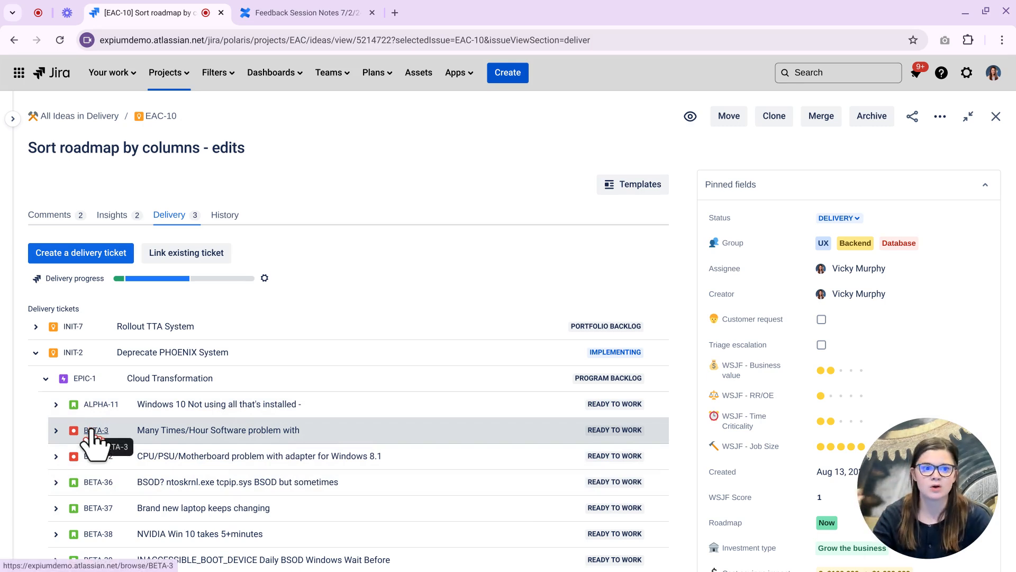
{"action": "left_click", "coordinate": [46, 379]}
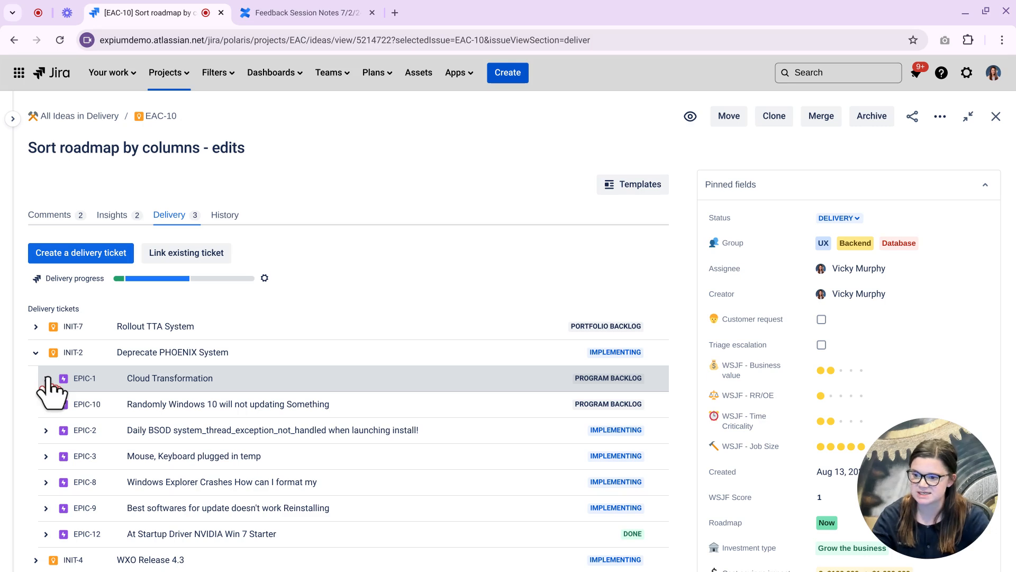
{"action": "left_click", "coordinate": [36, 353]}
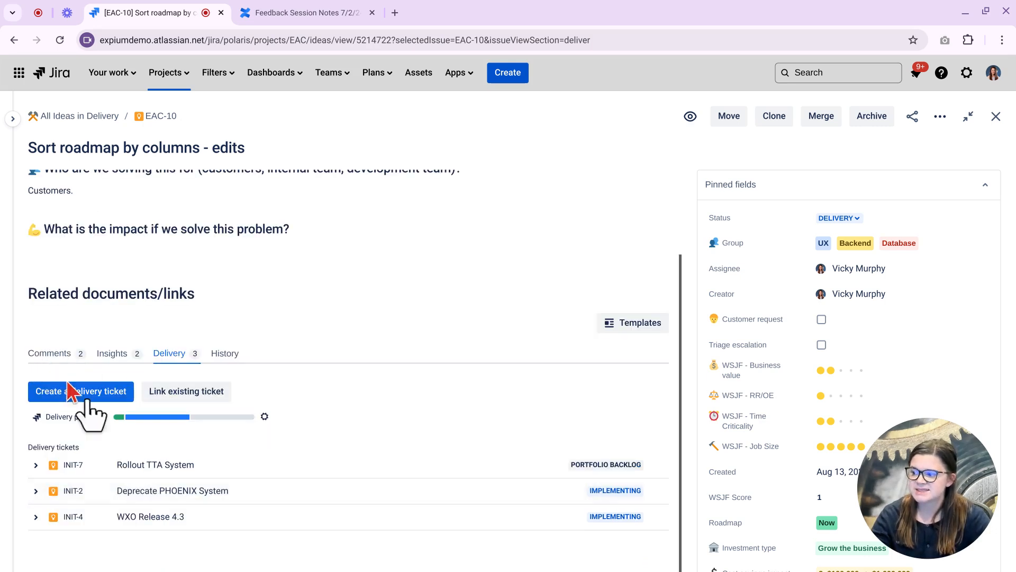
Open INIT-2 Deprecate PHOENIX System in a new tab, confirm it implements EAC-10, then return.
{"action": "left_click", "coordinate": [74, 491], "text": "ctrl"}
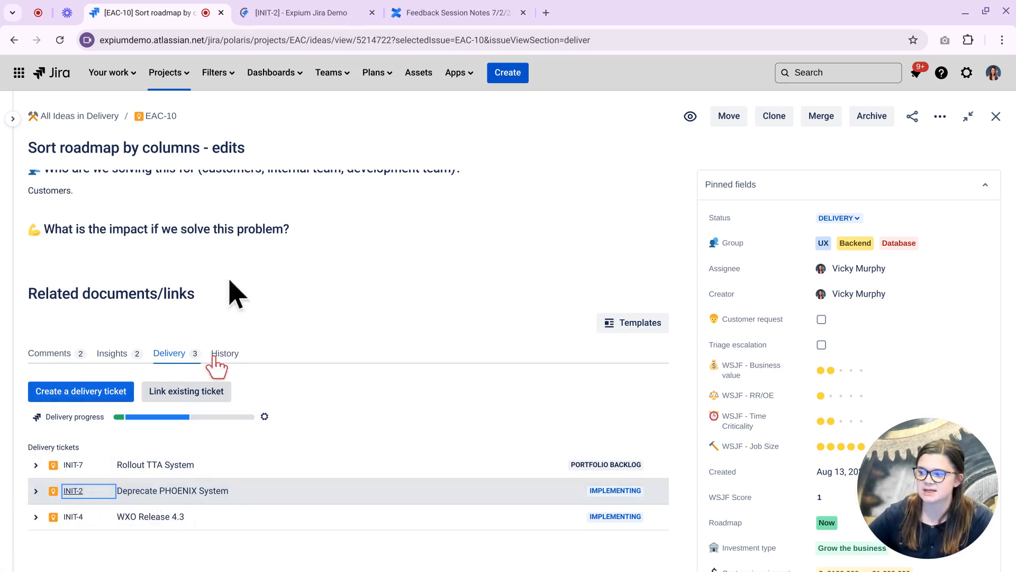
{"action": "left_click", "coordinate": [288, 15]}
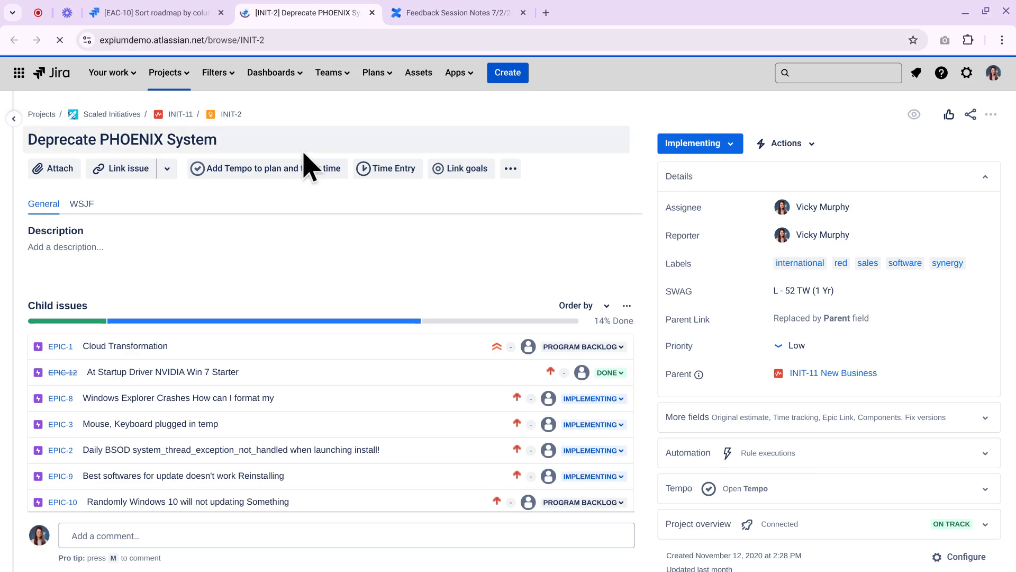
{"action": "scroll", "coordinate": [293, 331], "scroll_direction": "down", "scroll_amount": 7}
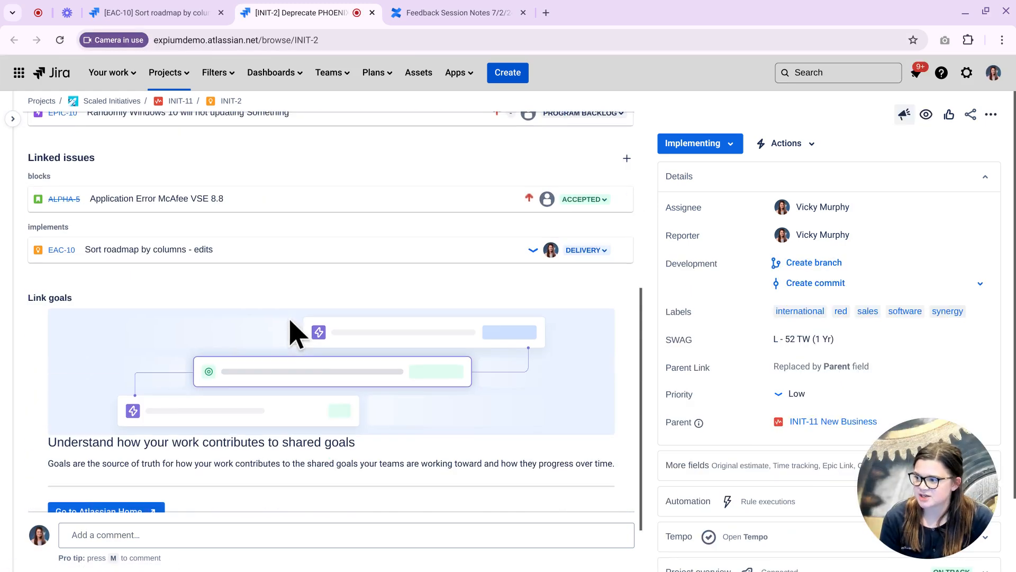
{"action": "left_click_drag", "start_coordinate": [30, 225], "coordinate": [119, 286]}
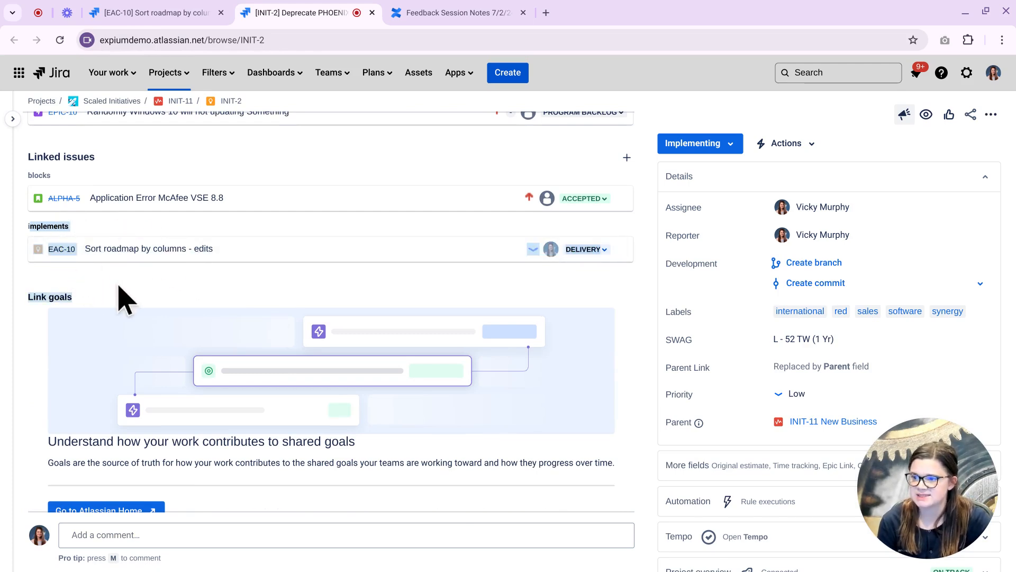
{"action": "left_click", "coordinate": [119, 287]}
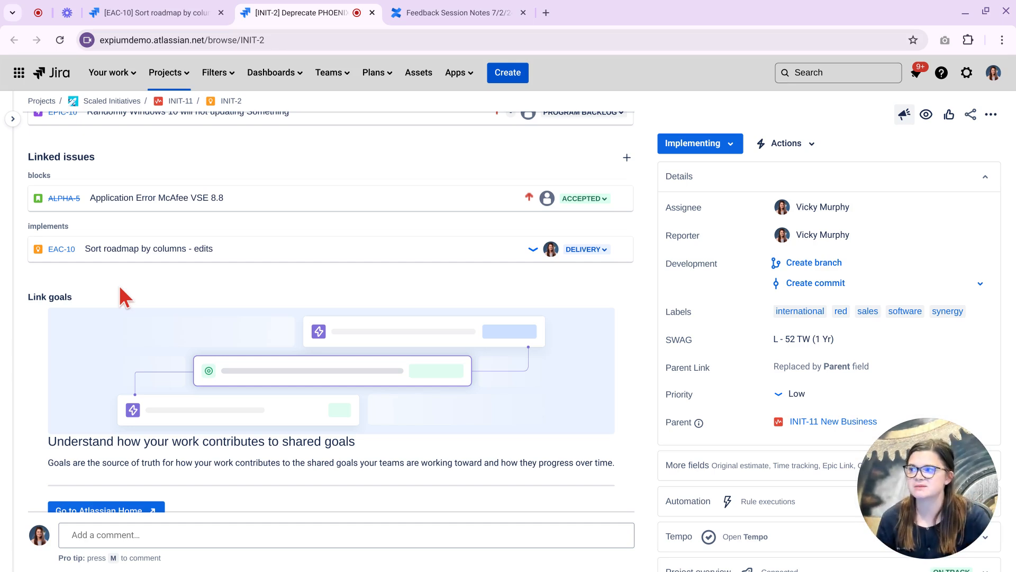
{"action": "left_click", "coordinate": [193, 6]}
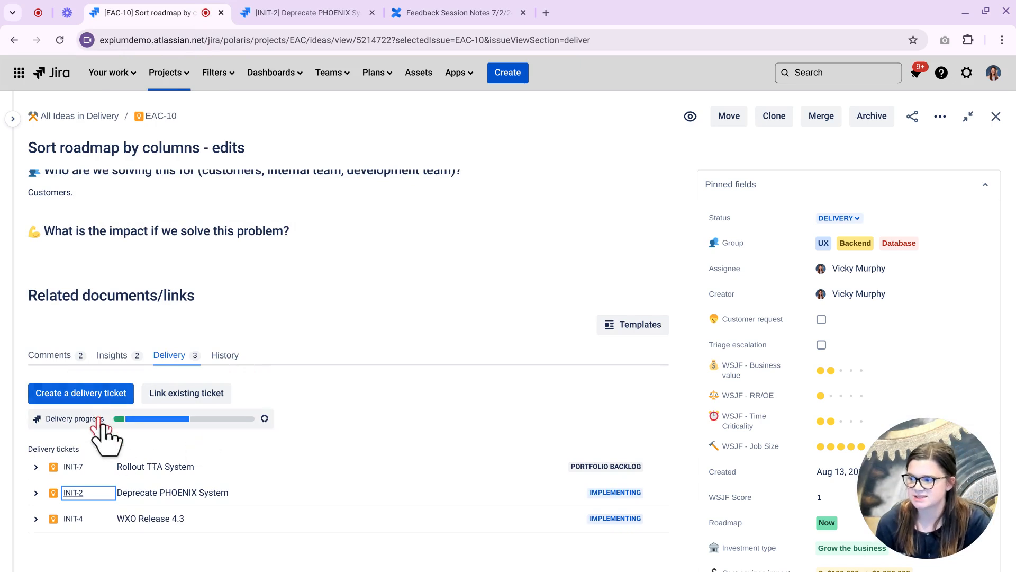
{"action": "mouse_move", "coordinate": [219, 424]}
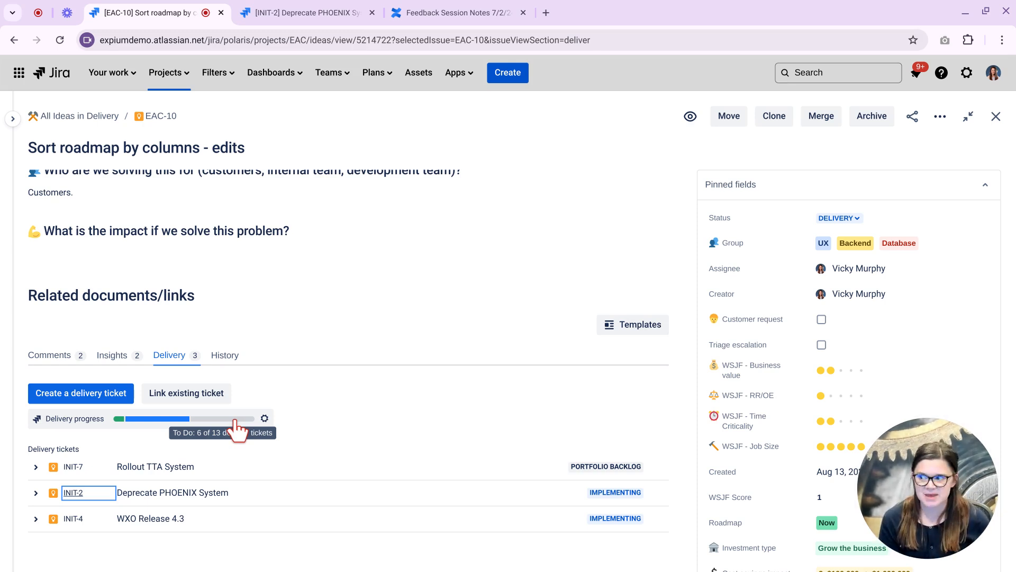
{"action": "left_click", "coordinate": [264, 418]}
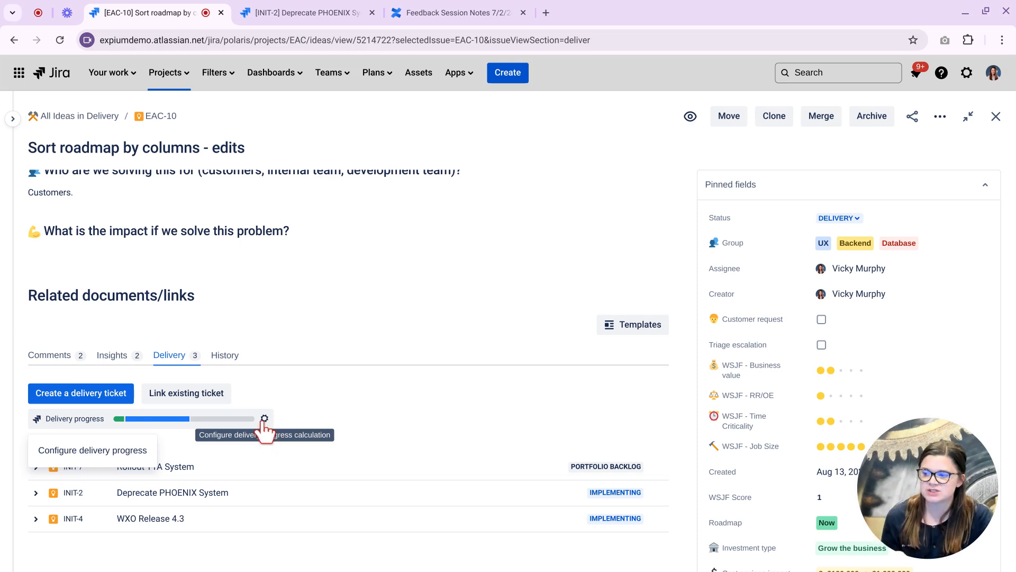
{"action": "left_click", "coordinate": [264, 420]}
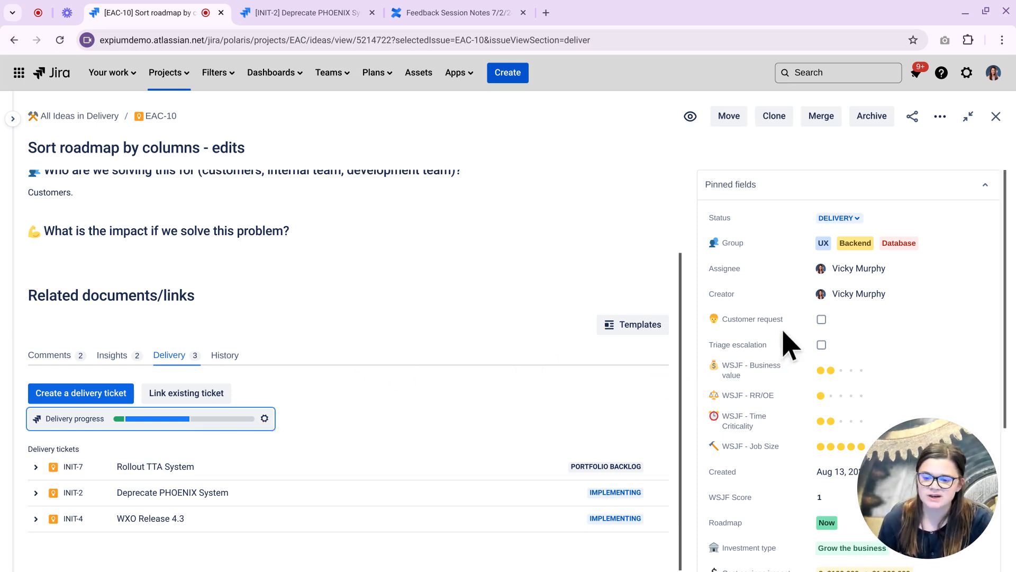
{"action": "scroll", "coordinate": [773, 413], "scroll_direction": "down", "scroll_amount": 4}
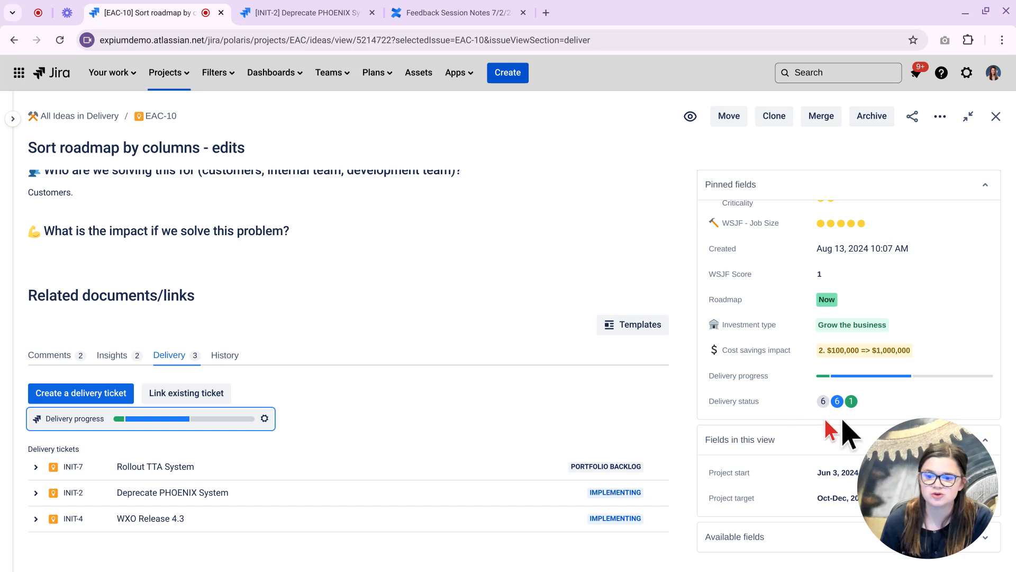
{"action": "mouse_move", "coordinate": [884, 377]}
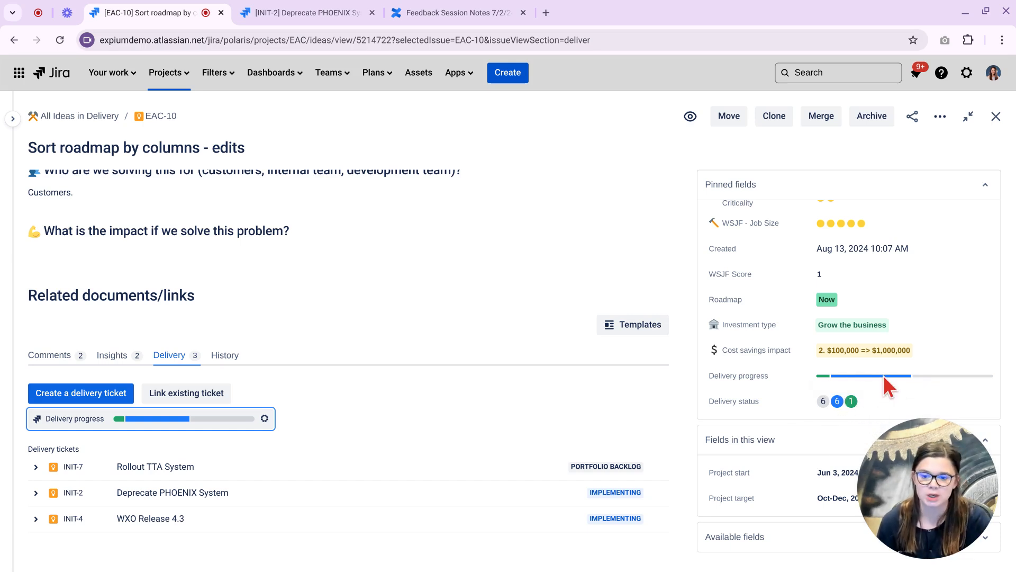
{"action": "scroll", "coordinate": [413, 453], "scroll_direction": "up", "scroll_amount": 2}
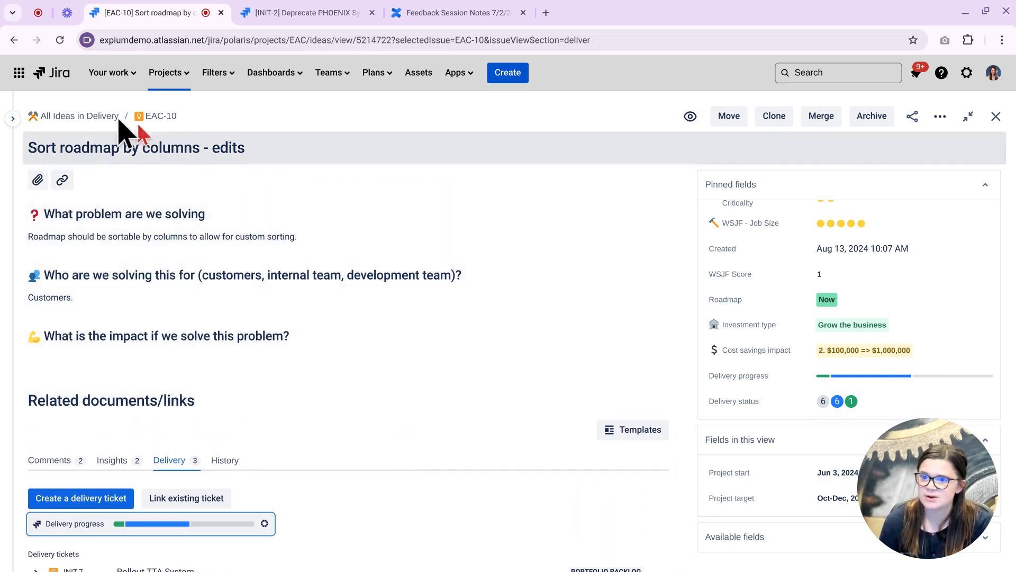
Reopen the project sidebar and return to the All Ideas in Delivery view.
{"action": "left_click", "coordinate": [13, 118]}
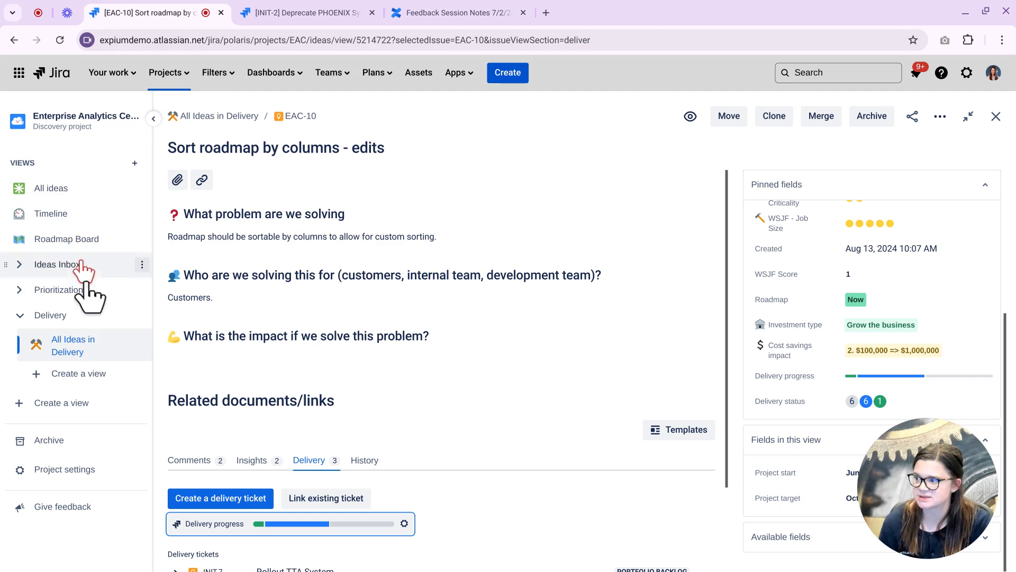
{"action": "left_click", "coordinate": [84, 343]}
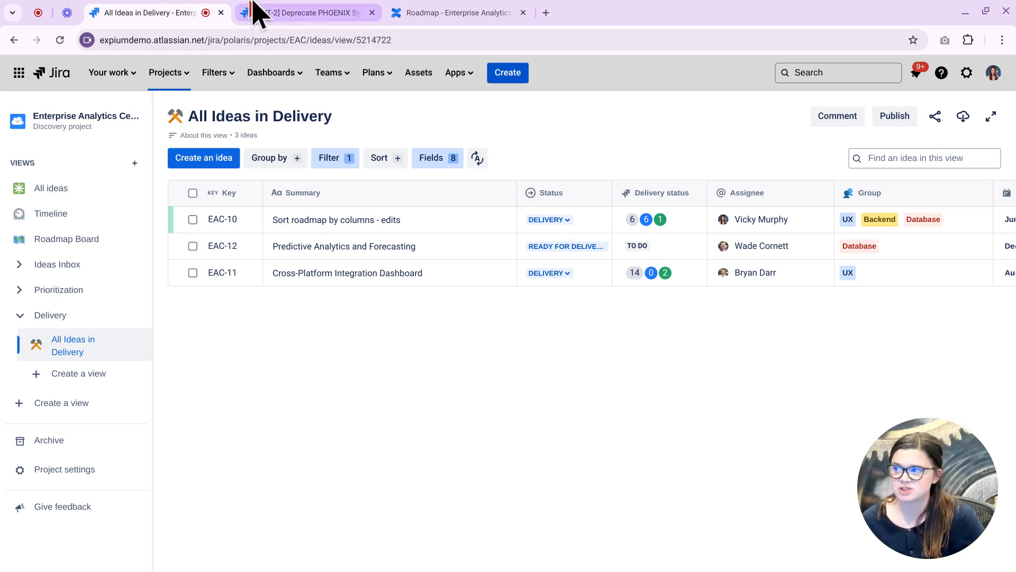
Switch to the Confluence Roadmap page and scroll past the Roadmap Board to the Detailed quarterly roadmap.
{"action": "left_click", "coordinate": [467, 15]}
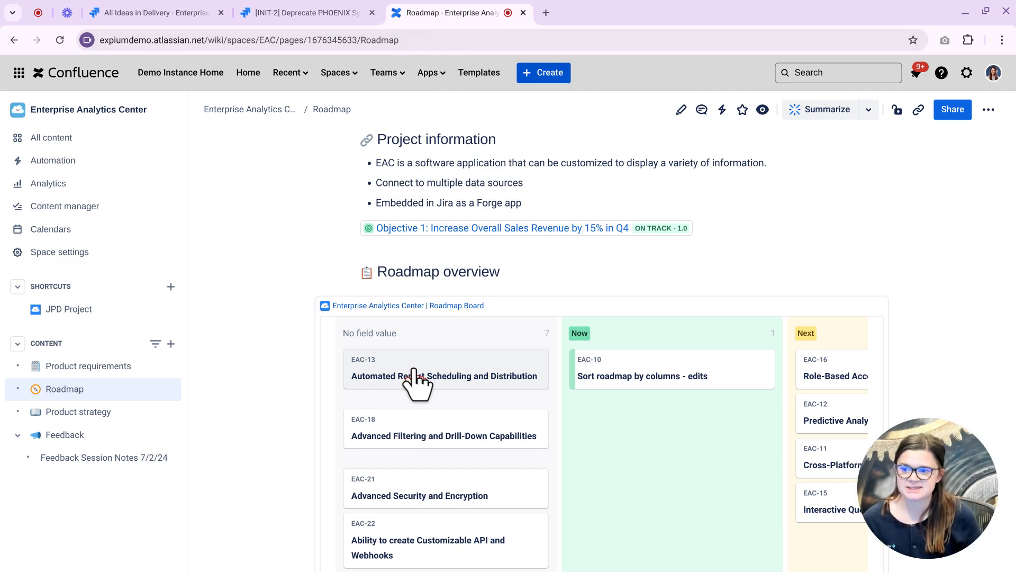
{"action": "scroll", "coordinate": [268, 295], "scroll_direction": "down", "scroll_amount": 3}
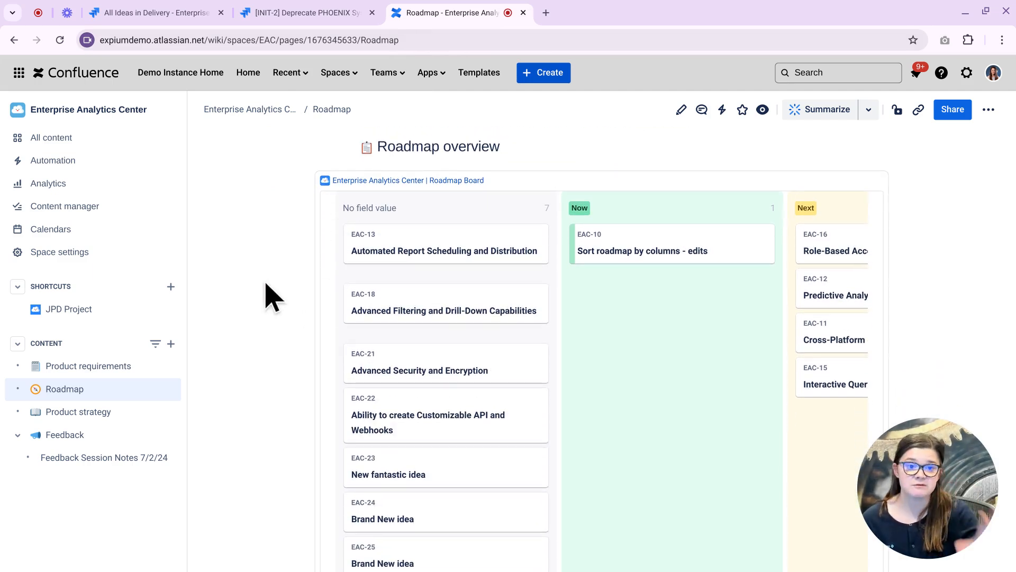
{"action": "left_click_drag", "start_coordinate": [452, 250], "coordinate": [280, 286]}
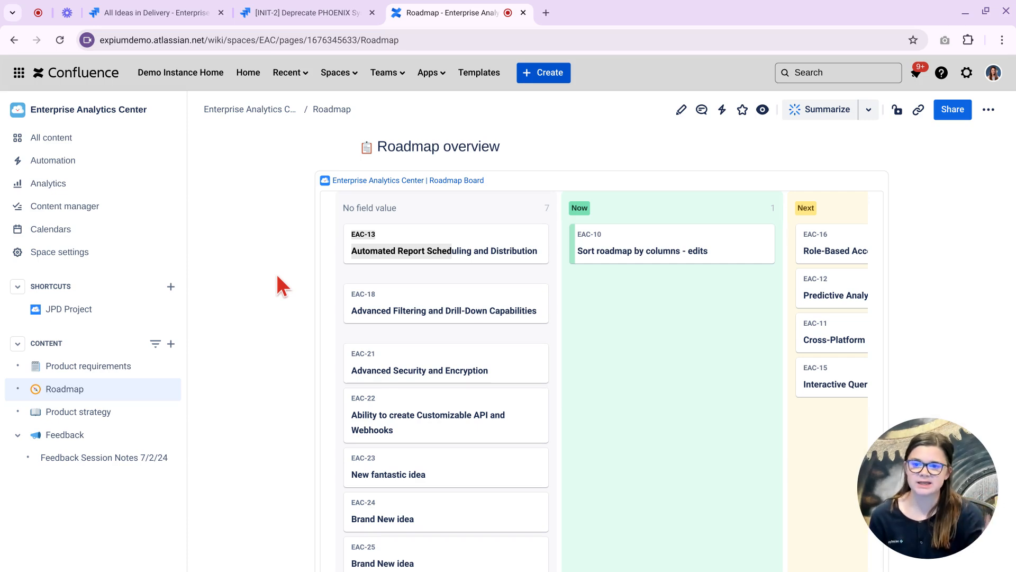
{"action": "scroll", "coordinate": [299, 242], "scroll_direction": "down", "scroll_amount": 7}
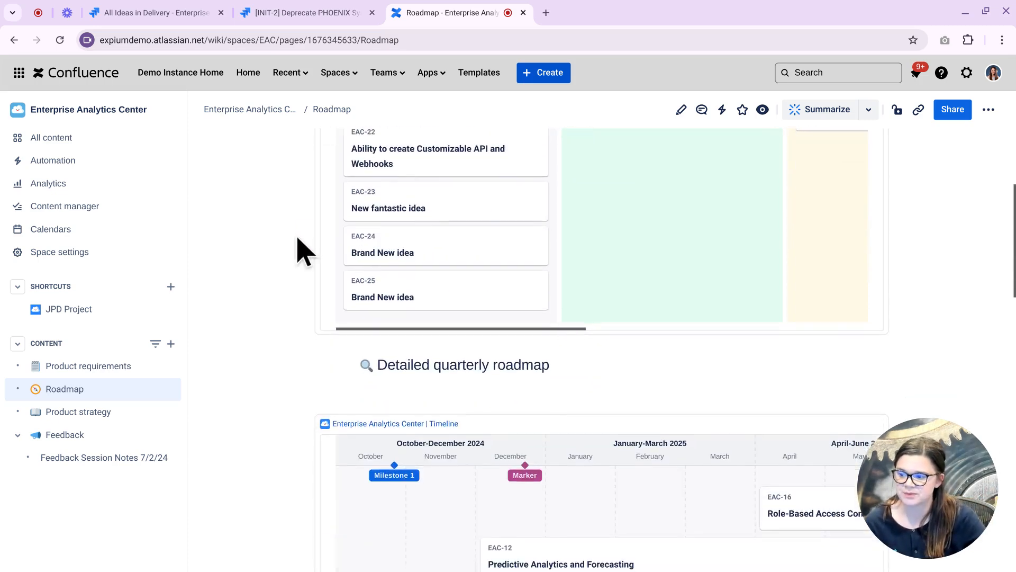
{"action": "scroll", "coordinate": [298, 239], "scroll_direction": "down", "scroll_amount": 2}
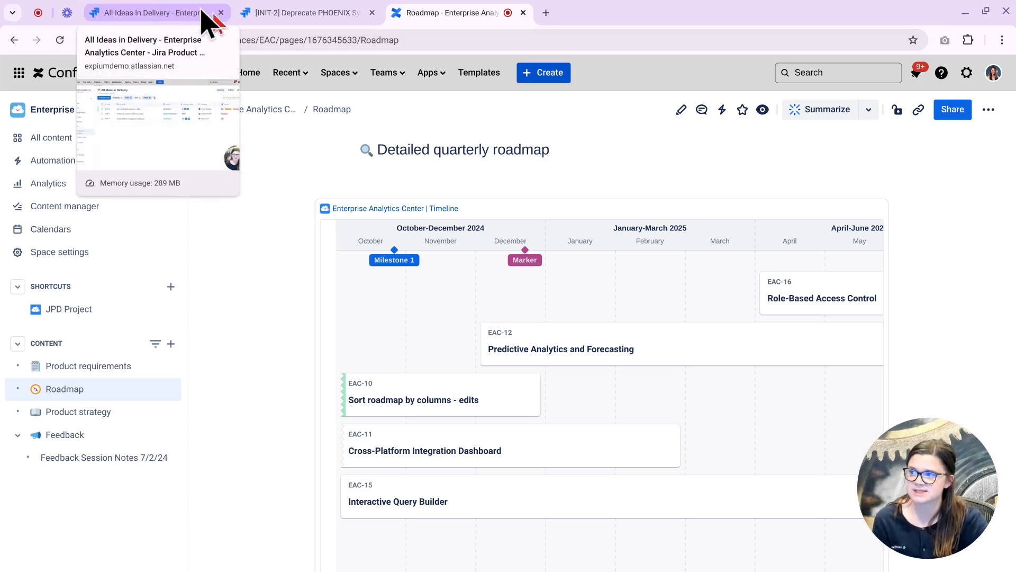
Switch back to the All Ideas in Delivery tab and open the Plans list.
{"action": "left_click", "coordinate": [173, 15]}
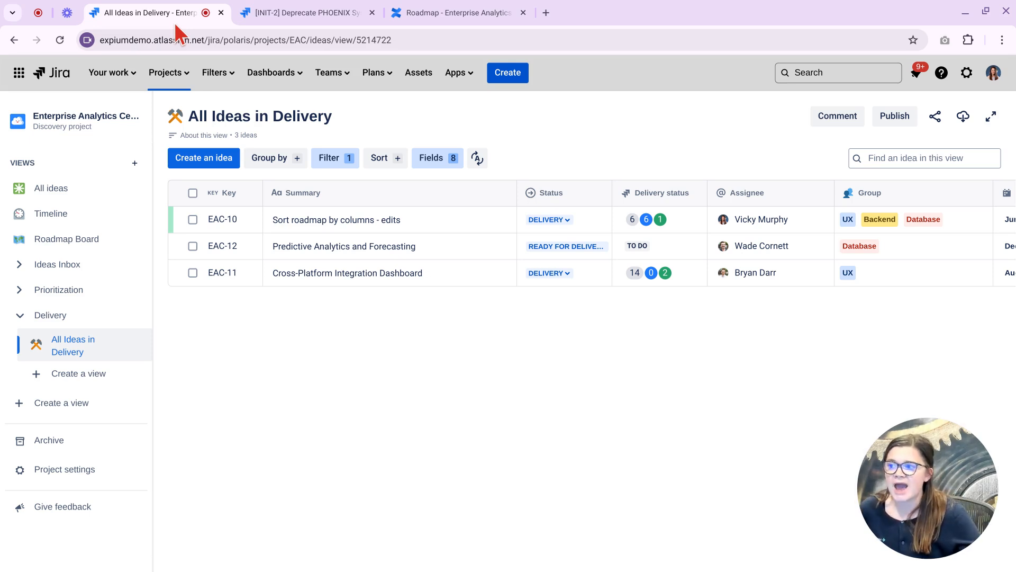
{"action": "left_click", "coordinate": [371, 75]}
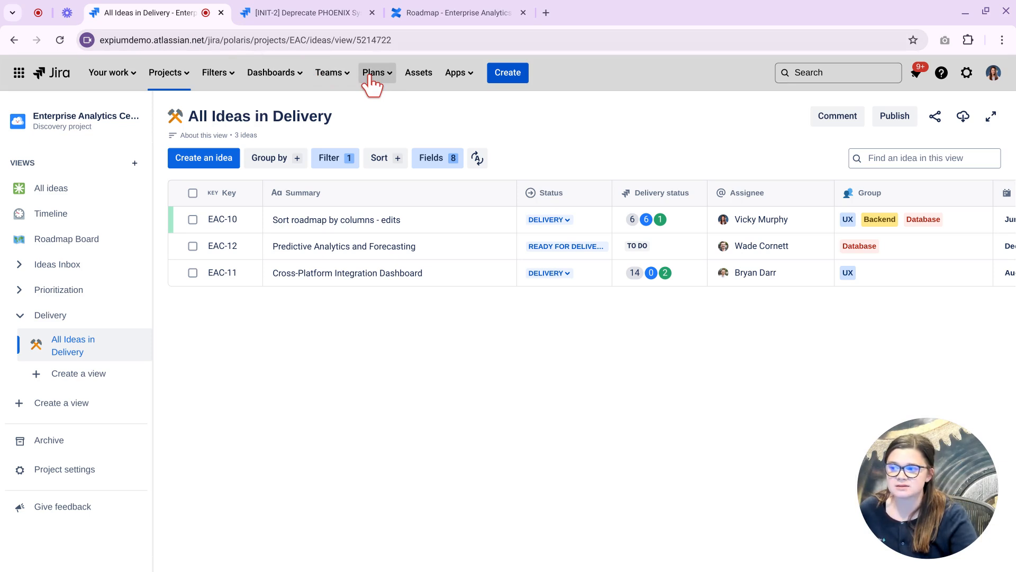